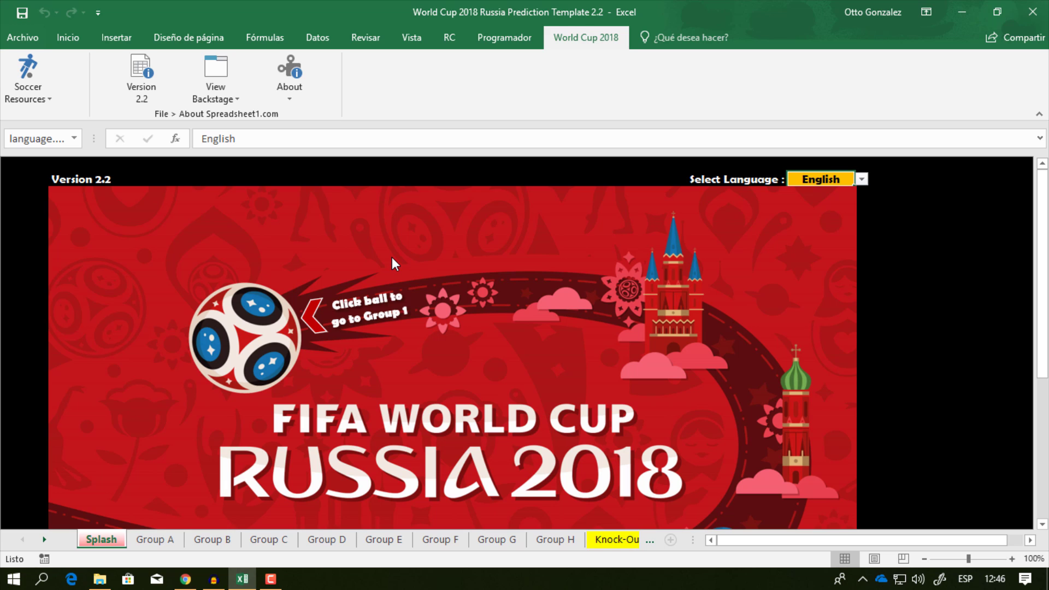
# Preview the Group D fixture from the resources list, then return to the splash sheet.
pyautogui.click(31, 77)
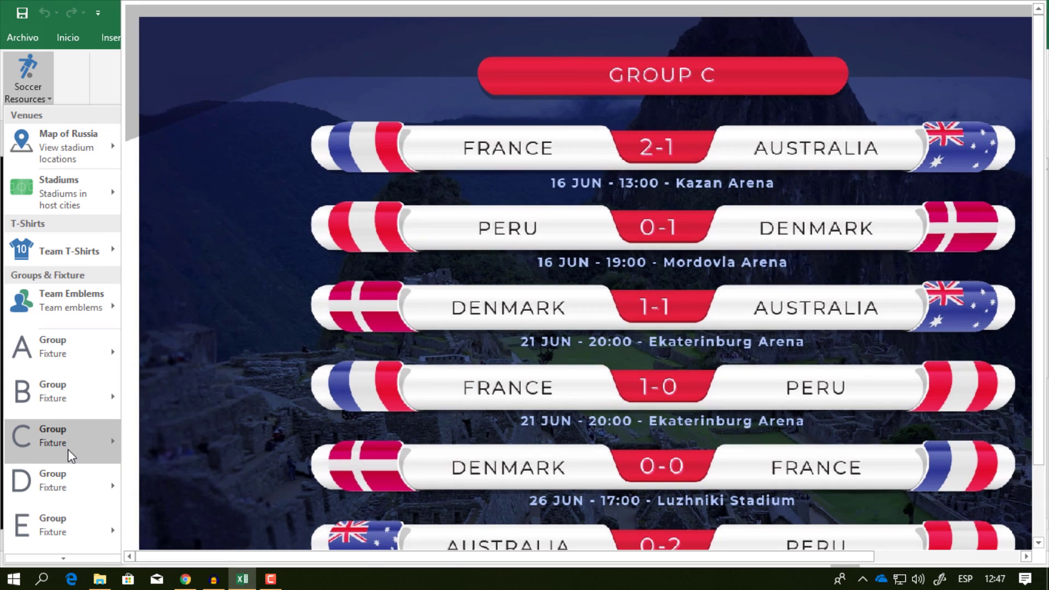
pyautogui.click(64, 476)
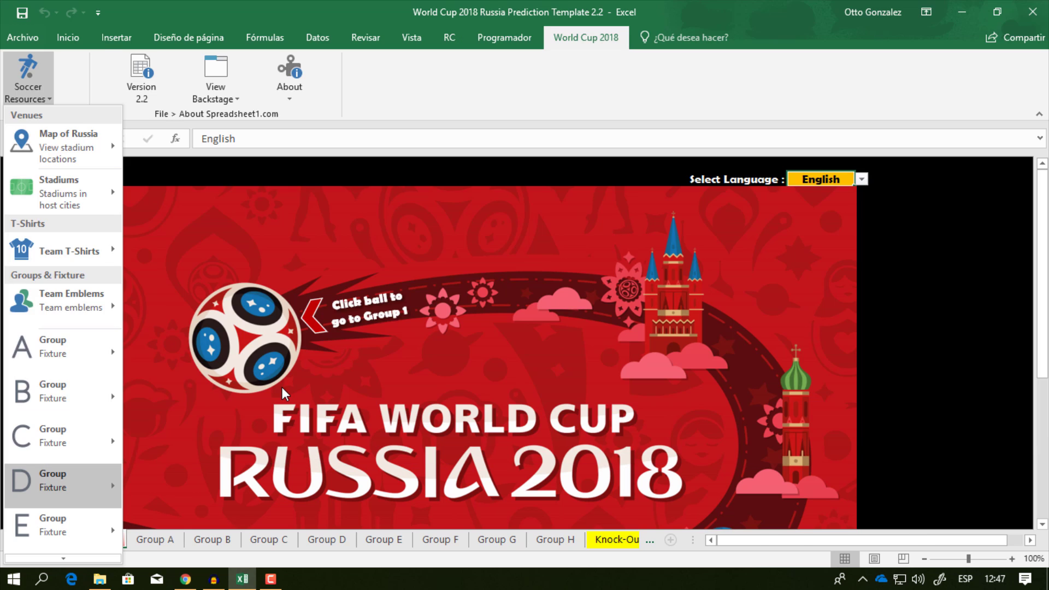
pyautogui.click(280, 386)
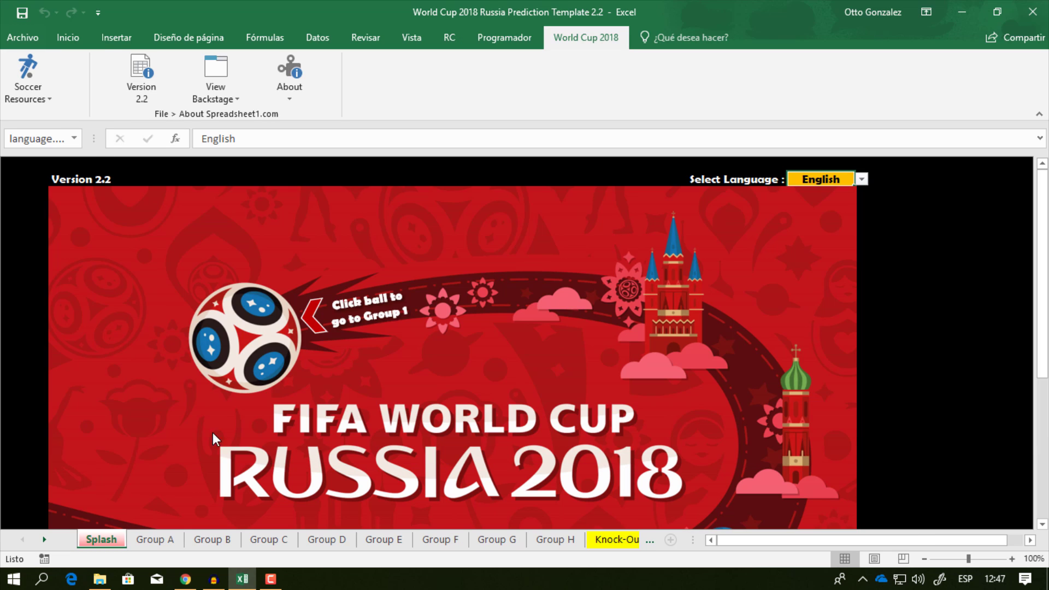
# Browse the Group A, B, C, H and Knock-Out sheets, return to Group C, and close the workbook.
pyautogui.click(165, 540)
pyautogui.click(203, 540)
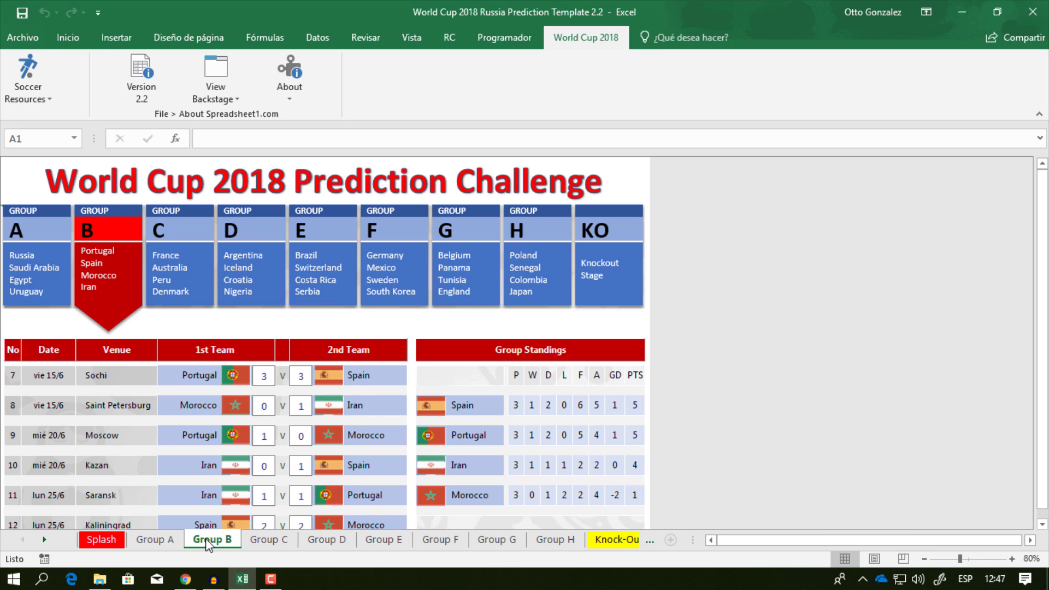
pyautogui.click(262, 540)
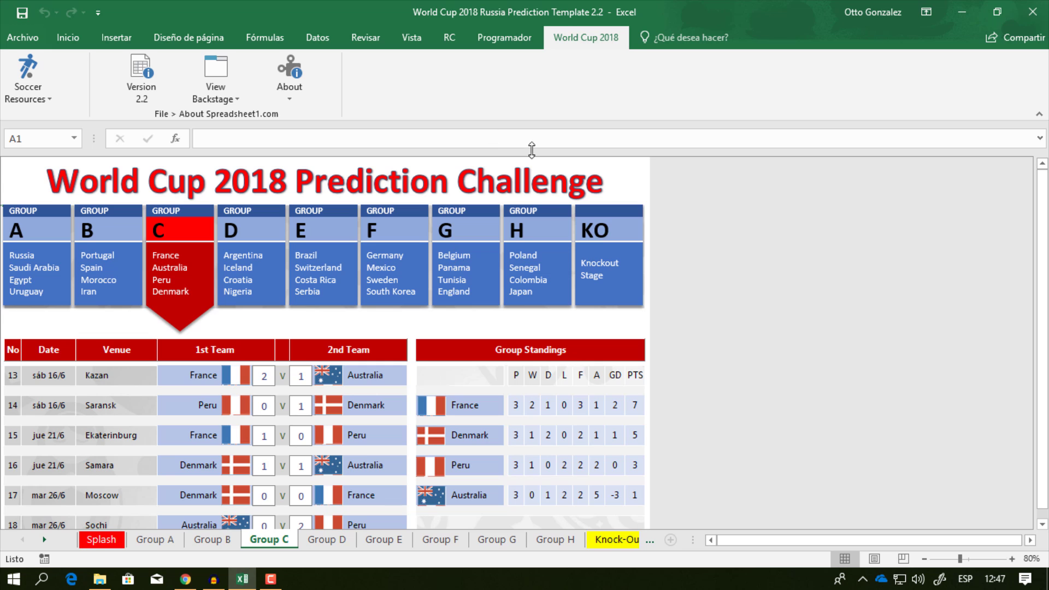
pyautogui.click(528, 253)
pyautogui.click(593, 255)
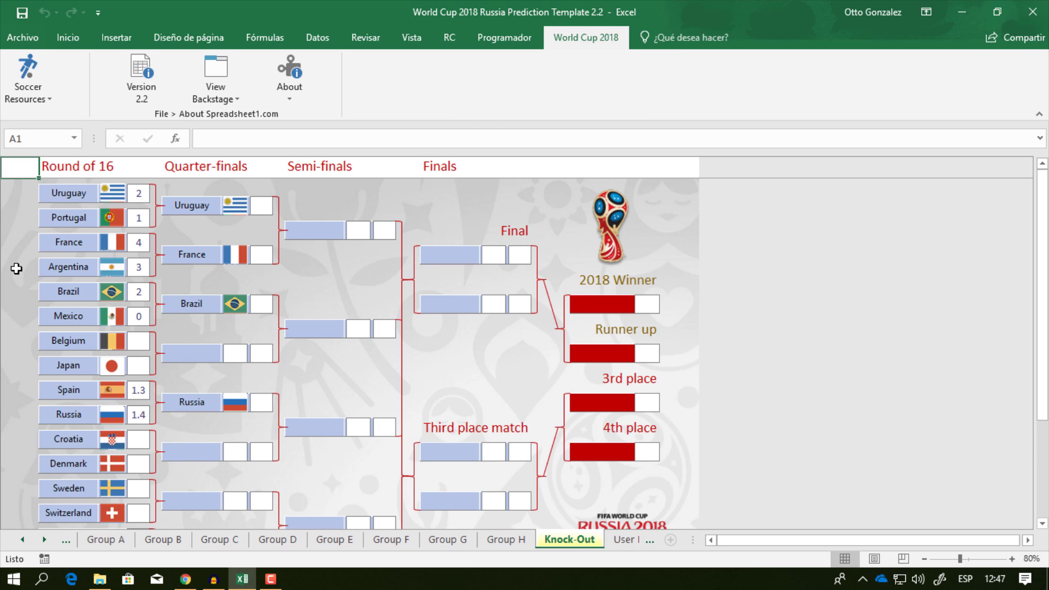
pyautogui.scroll(-1, 16, 268)
pyautogui.scroll(1, 16, 268)
pyautogui.click(220, 540)
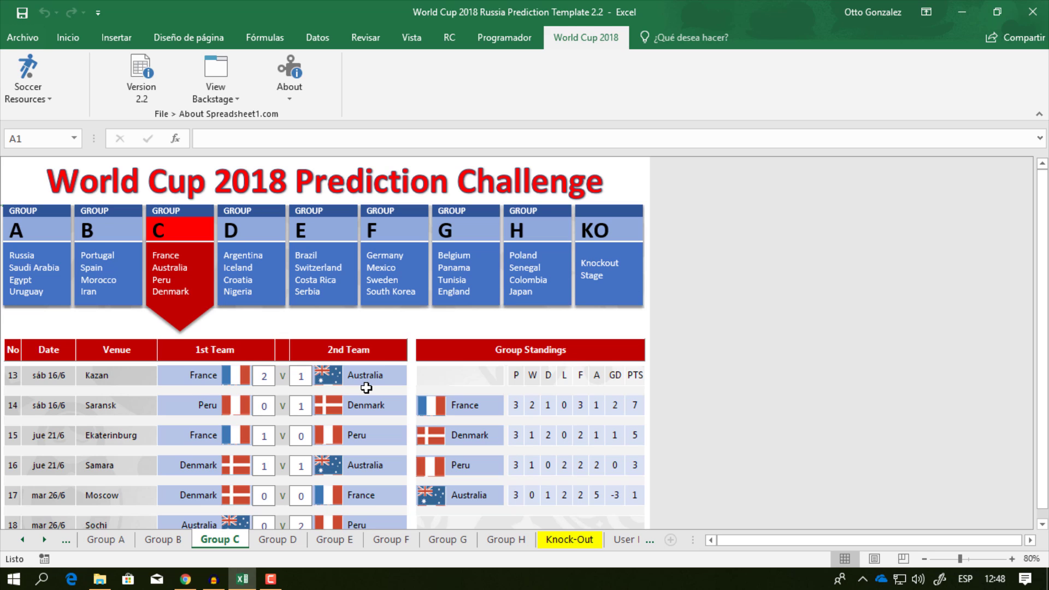
pyautogui.click(1033, 12)
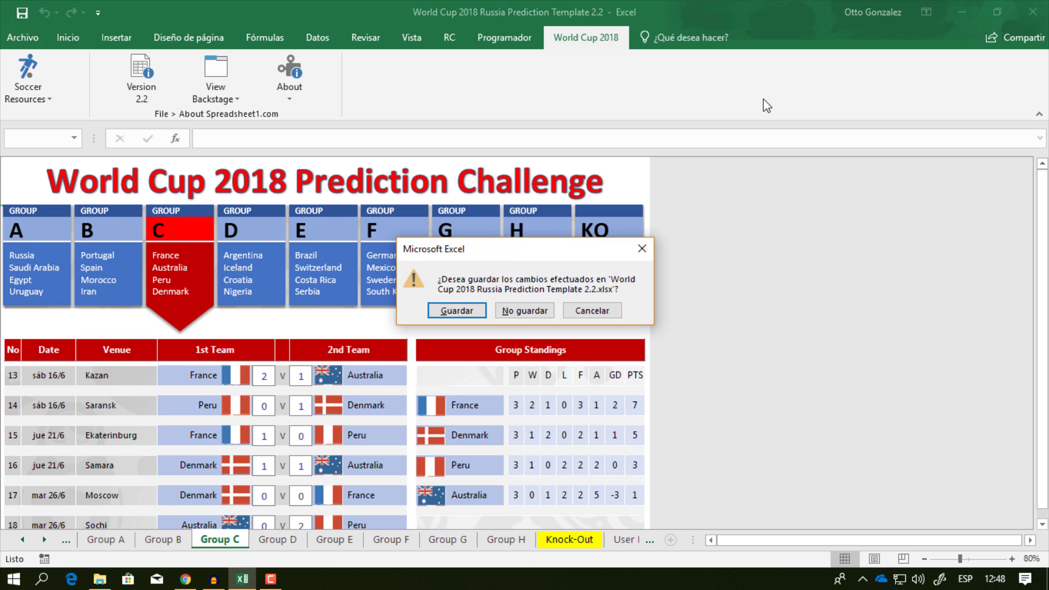
# Close the workbook without saving and open the World Cup predictor template page.
pyautogui.click(522, 309)
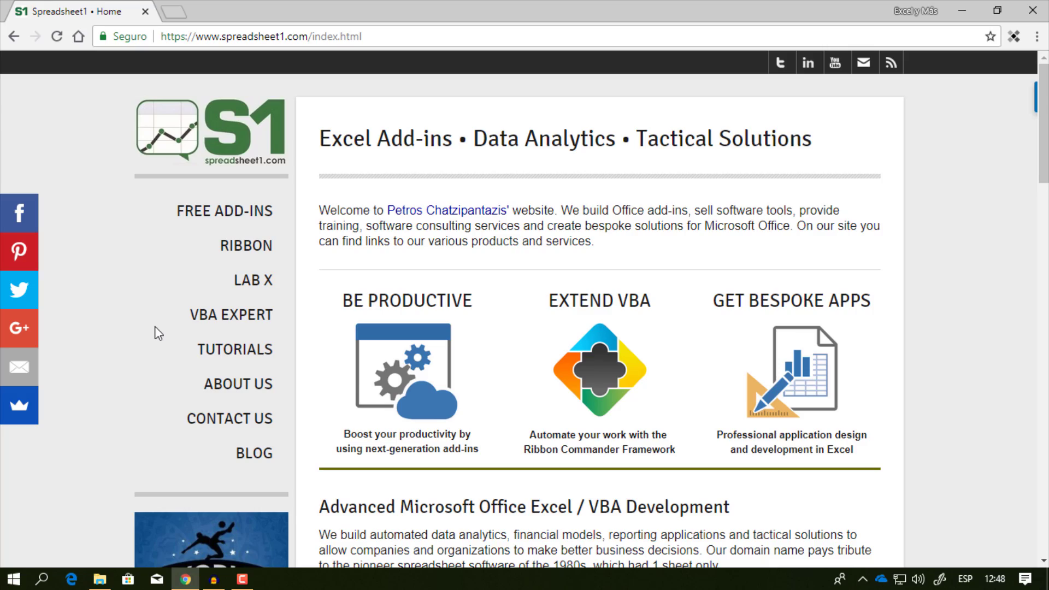
pyautogui.scroll(-5, 156, 331)
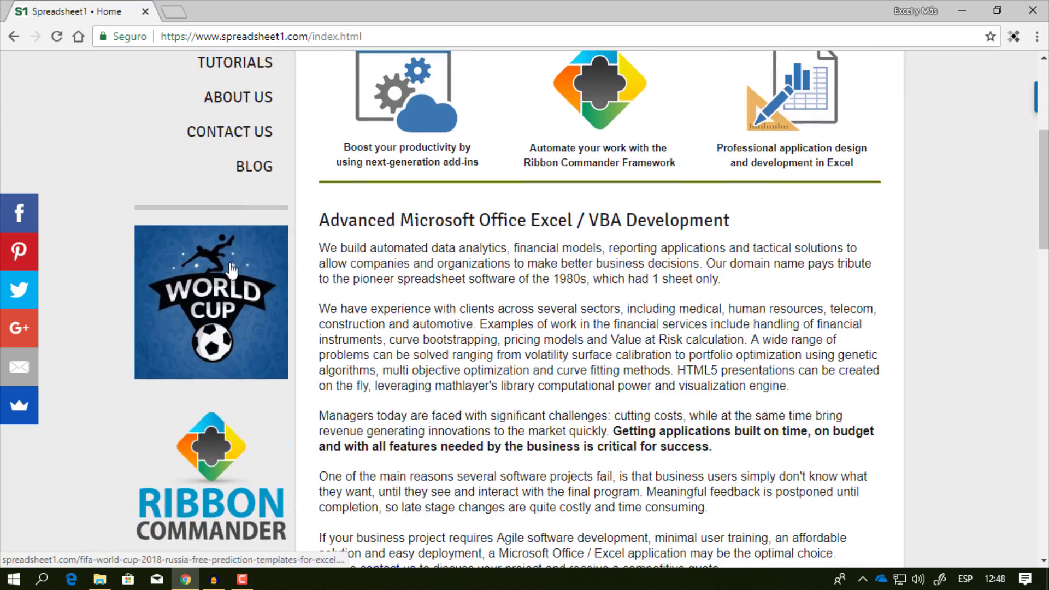
pyautogui.scroll(-7, 160, 304)
pyautogui.scroll(-6, 160, 305)
pyautogui.scroll(-2, 160, 305)
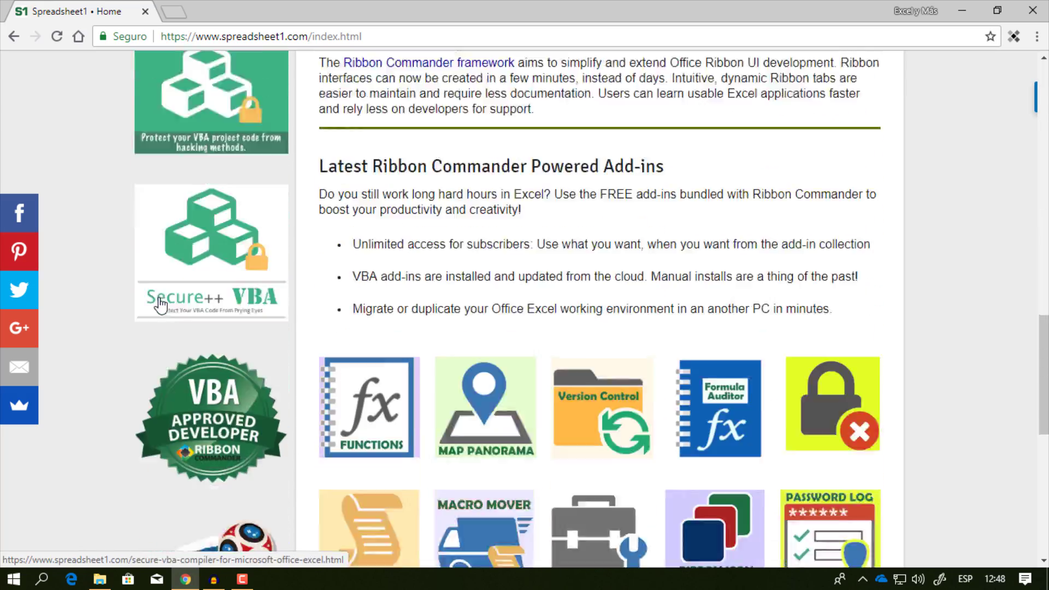
pyautogui.scroll(-5, 160, 305)
pyautogui.click(160, 305)
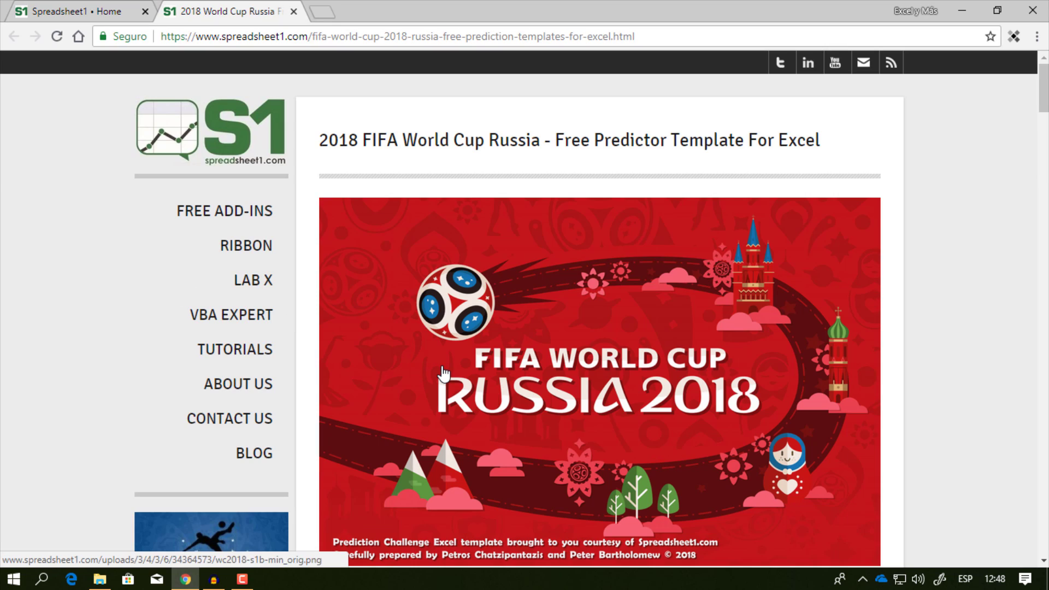
# Open the article explaining how the World Cup spreadsheet is made.
pyautogui.scroll(-3, 444, 374)
pyautogui.scroll(-5, 444, 374)
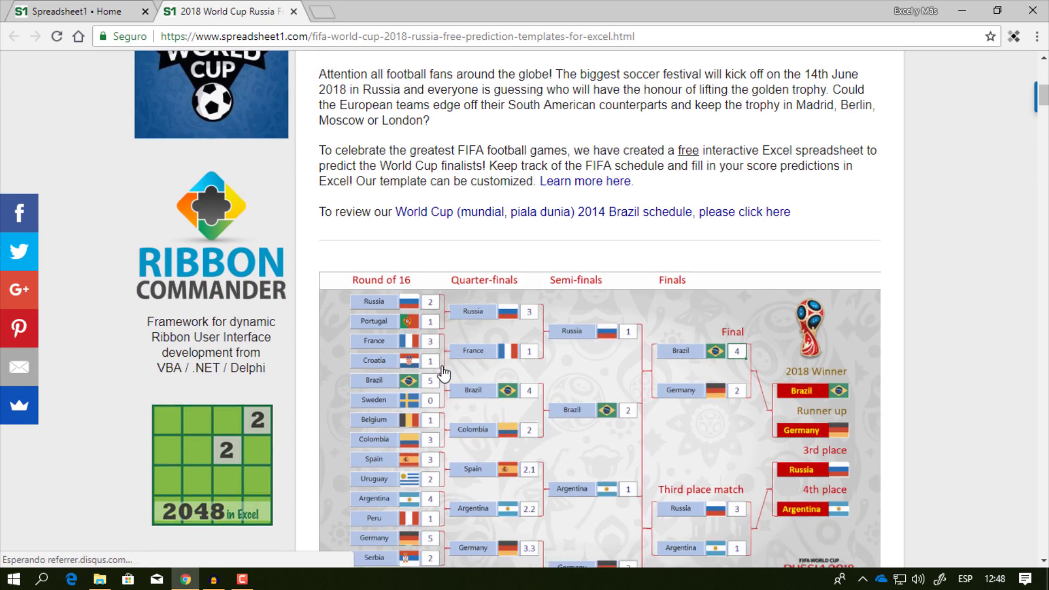
pyautogui.scroll(-6, 444, 374)
pyautogui.scroll(-7, 444, 373)
pyautogui.scroll(-10, 443, 374)
pyautogui.scroll(-6, 444, 374)
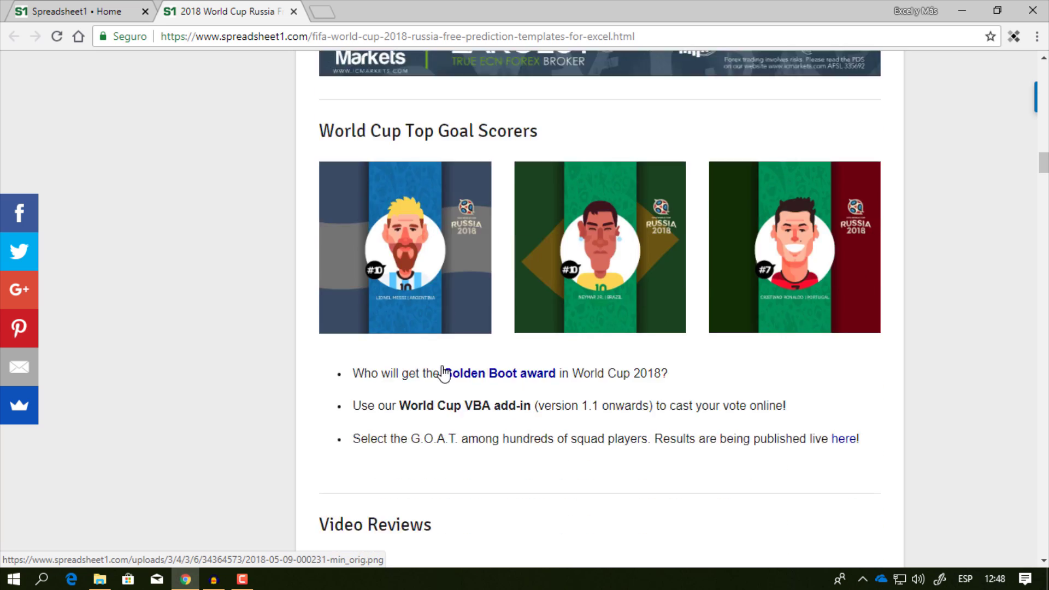
pyautogui.scroll(-9, 444, 373)
pyautogui.scroll(-9, 444, 374)
pyautogui.scroll(-7, 443, 373)
pyautogui.scroll(-6, 444, 373)
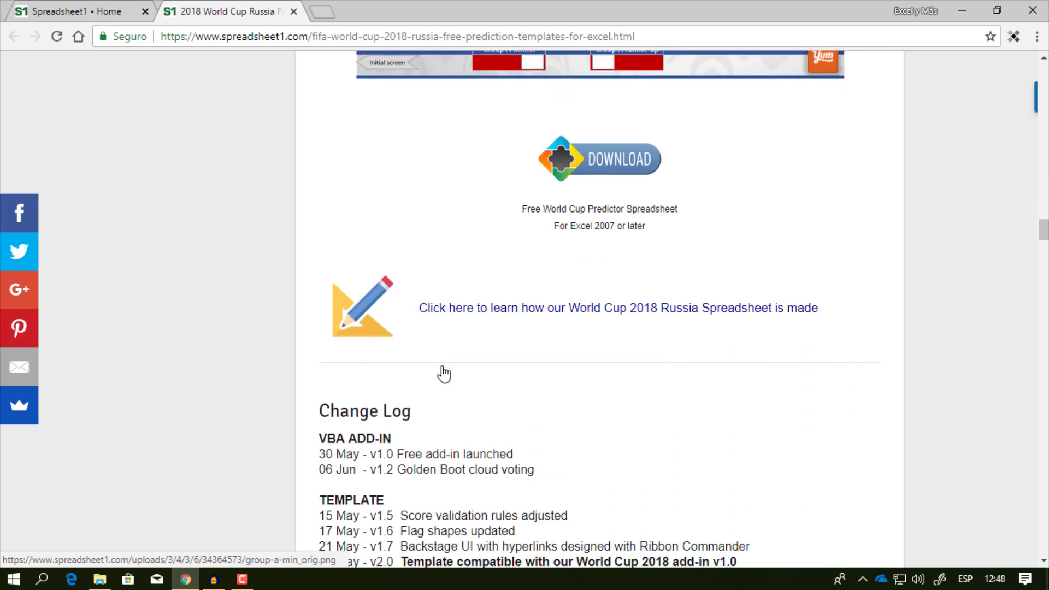
pyautogui.scroll(-1, 443, 373)
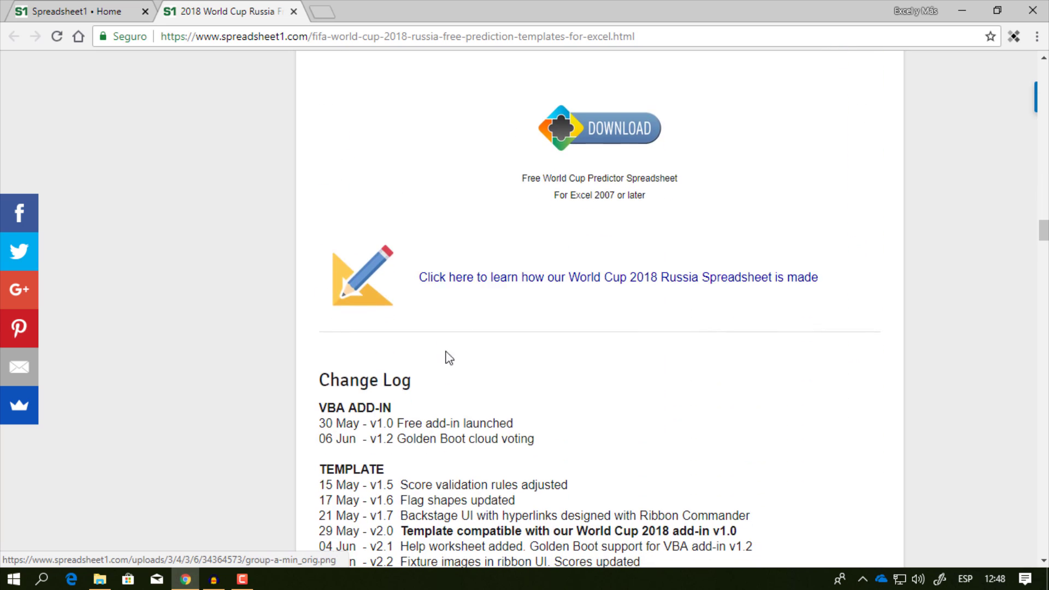
pyautogui.click(524, 284)
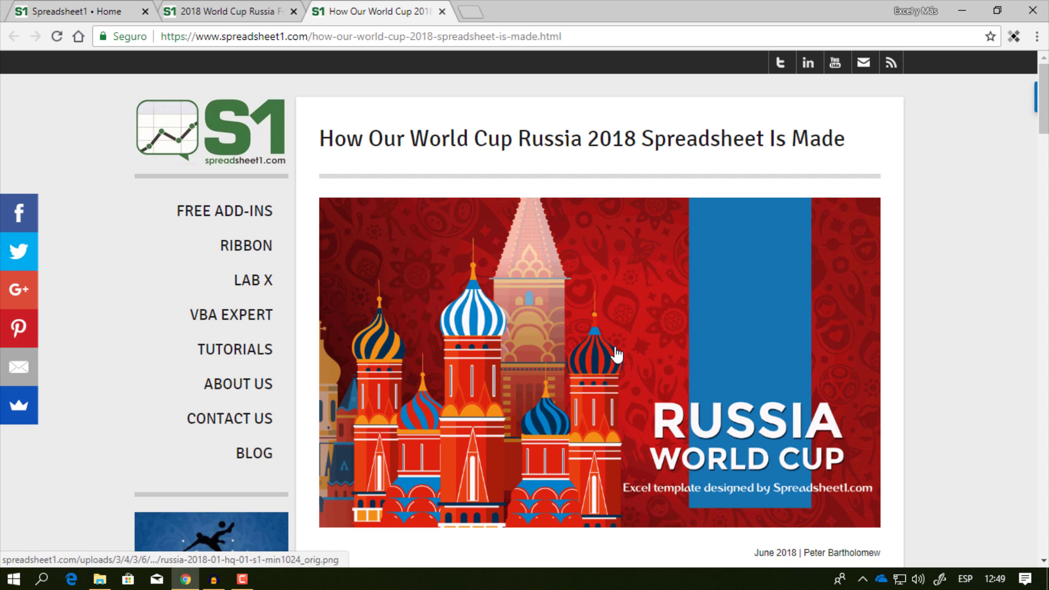
# Read the article down to its Download section, then open the World Cup 2018 Russia Flag Demo workbook.
pyautogui.scroll(-4, 617, 354)
pyautogui.scroll(-8, 617, 354)
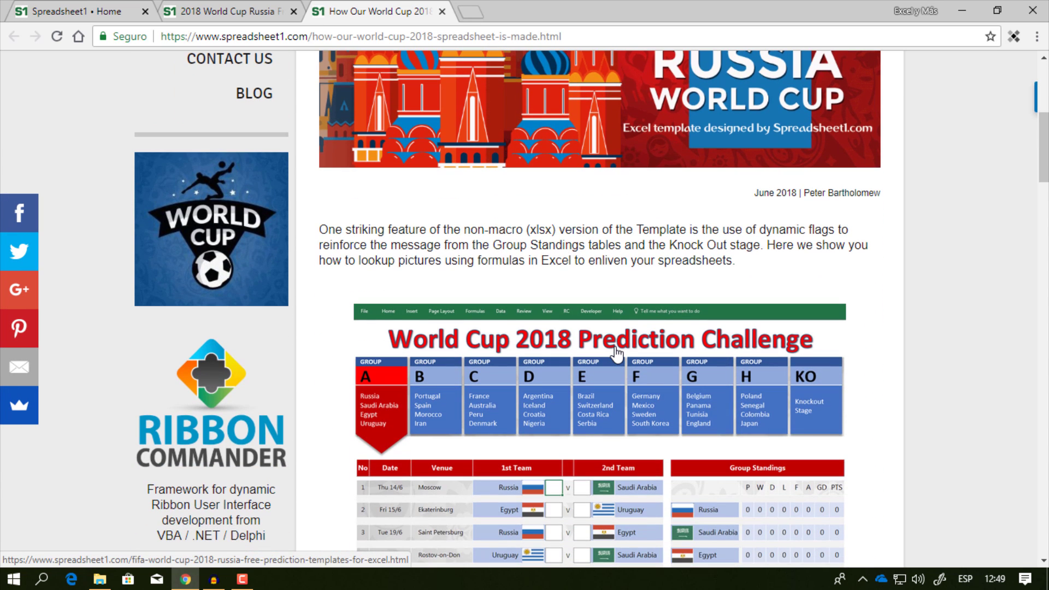
pyautogui.scroll(-12, 617, 354)
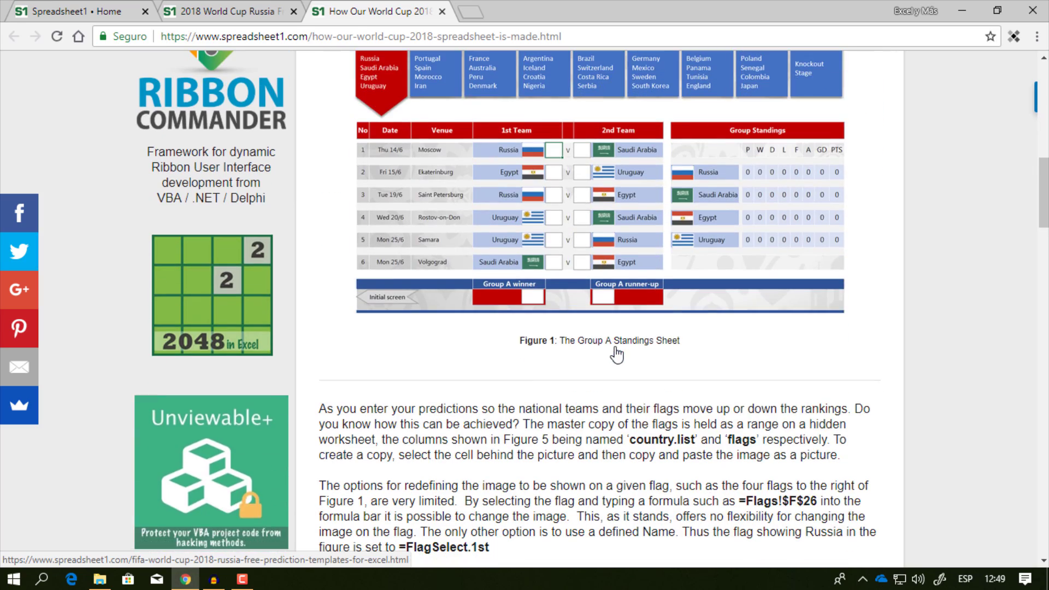
pyautogui.scroll(-7, 618, 353)
pyautogui.scroll(-1, 618, 353)
pyautogui.scroll(-6, 617, 348)
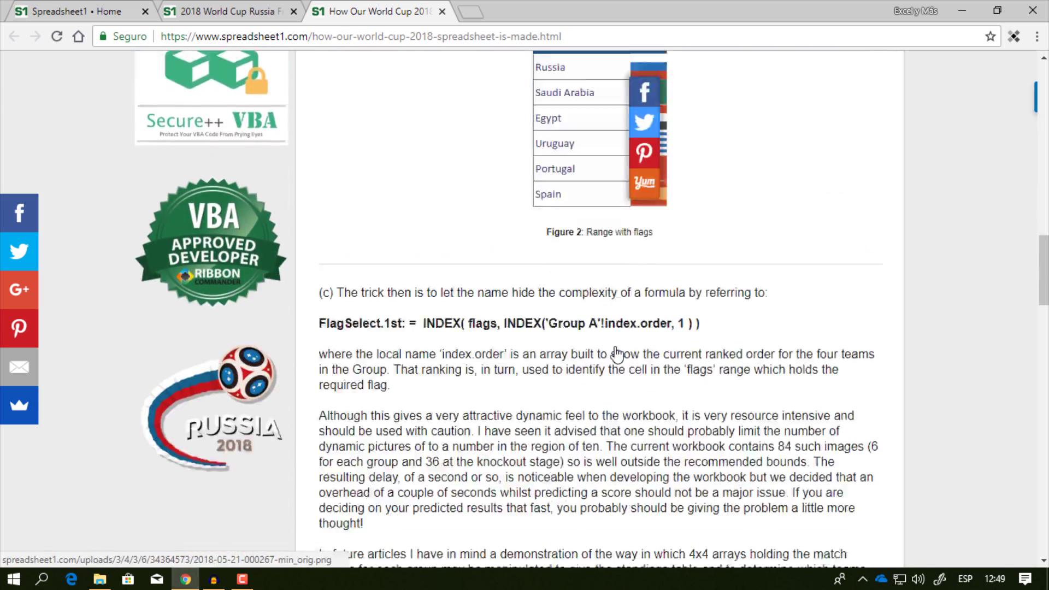
pyautogui.scroll(-2, 617, 347)
pyautogui.scroll(-4, 616, 347)
pyautogui.scroll(-3, 617, 346)
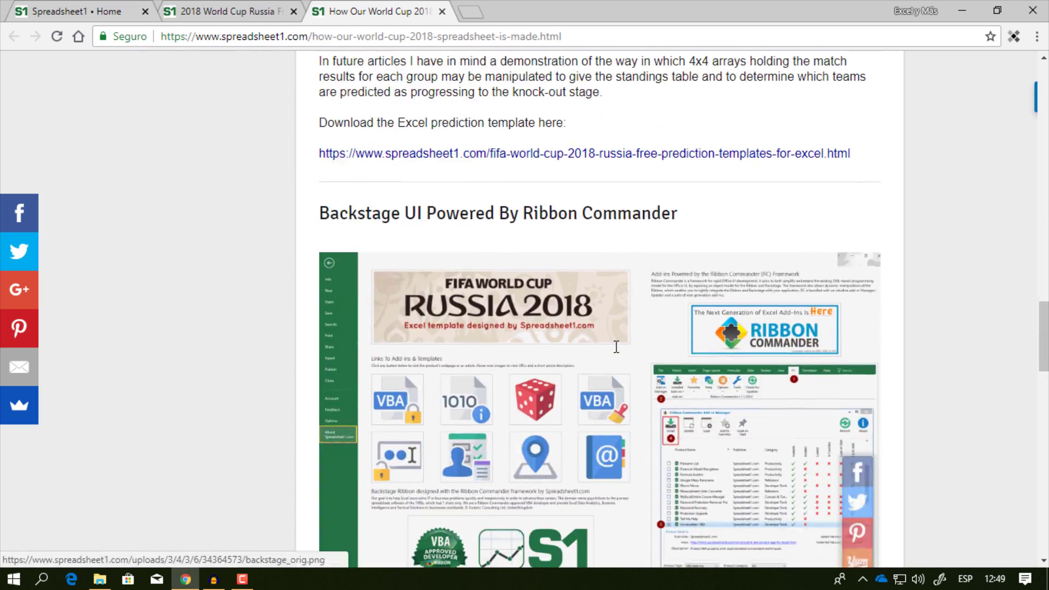
pyautogui.scroll(-10, 618, 350)
pyautogui.scroll(-3, 617, 352)
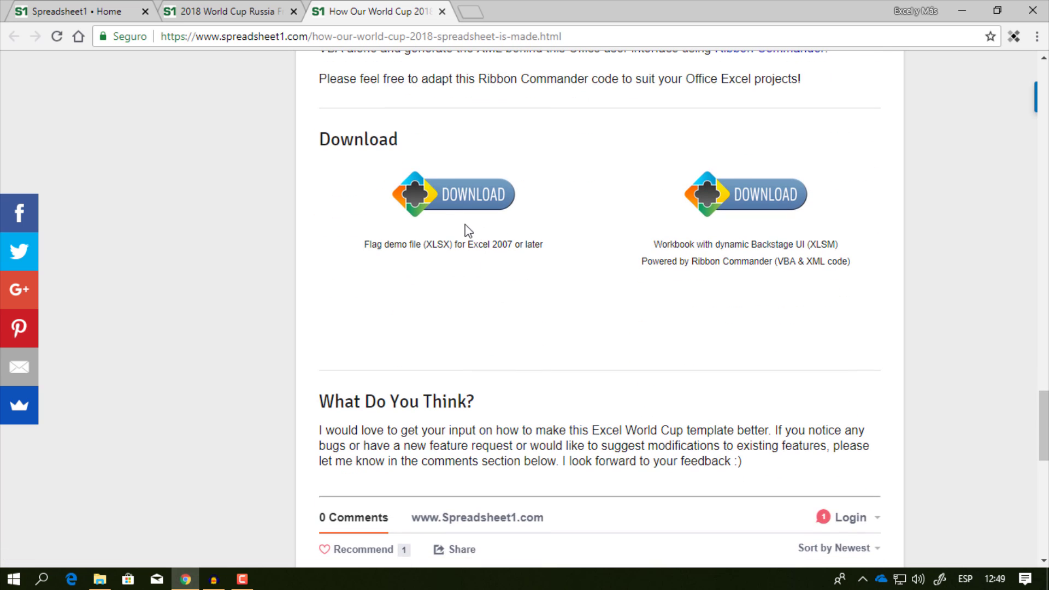
pyautogui.click(99, 580)
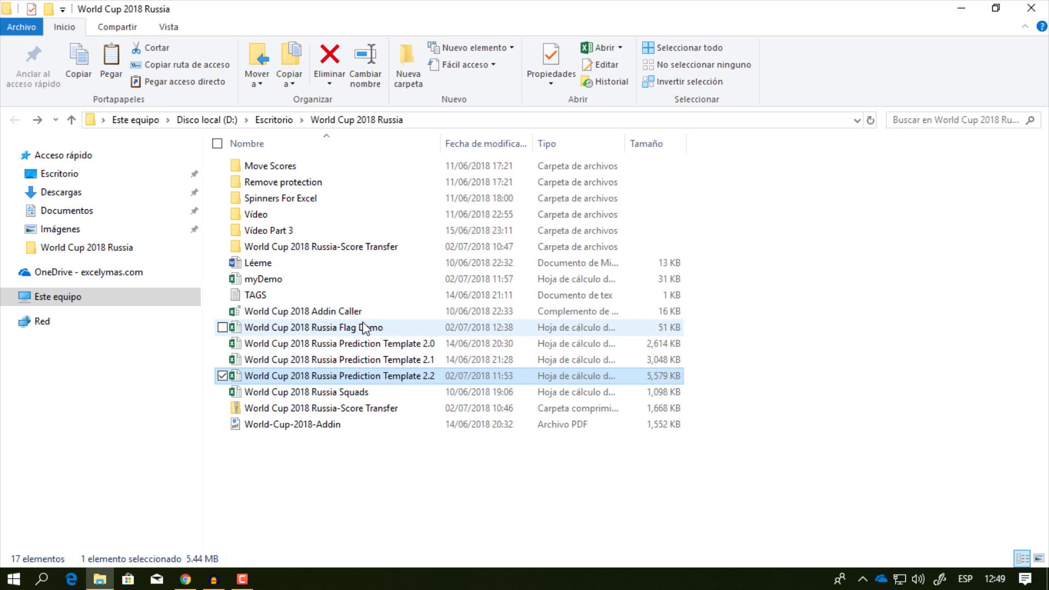
pyautogui.doubleClick(362, 328)
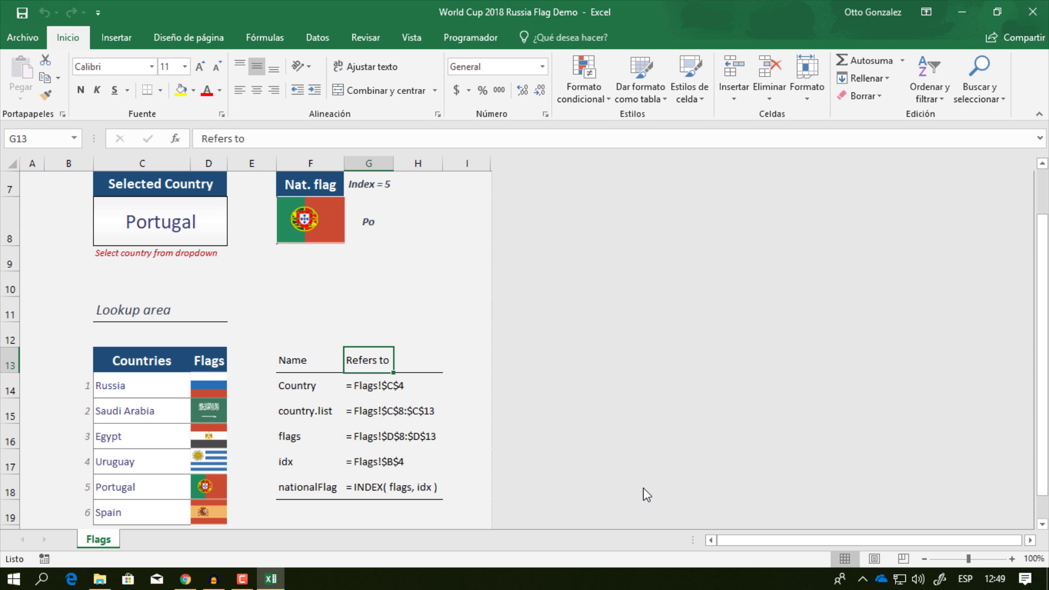
# Select the country cell C8 and review the workbook's defined names in Name Manager.
pyautogui.click(215, 233)
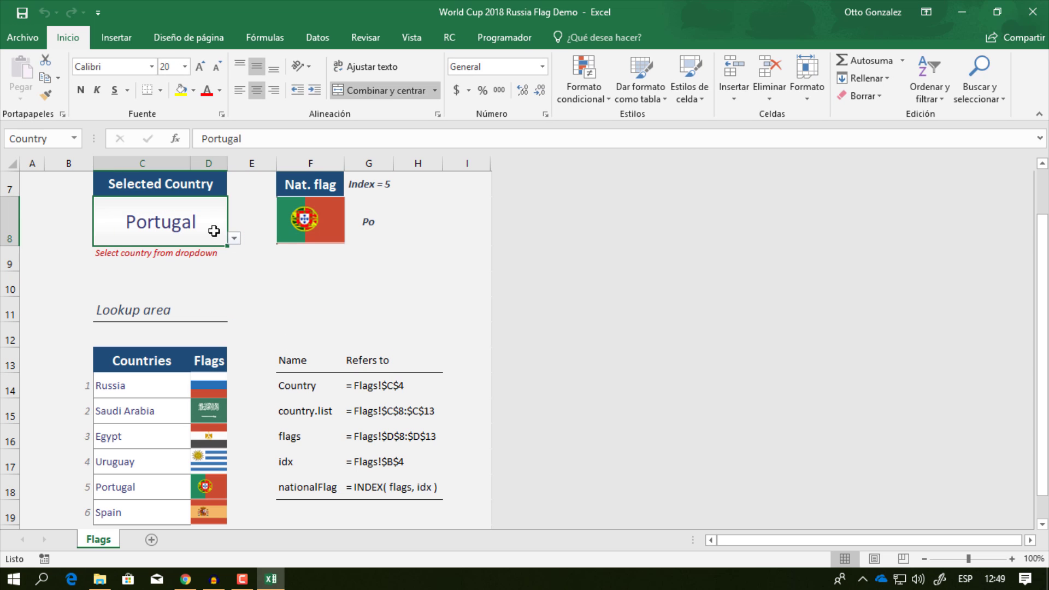
pyautogui.click(321, 42)
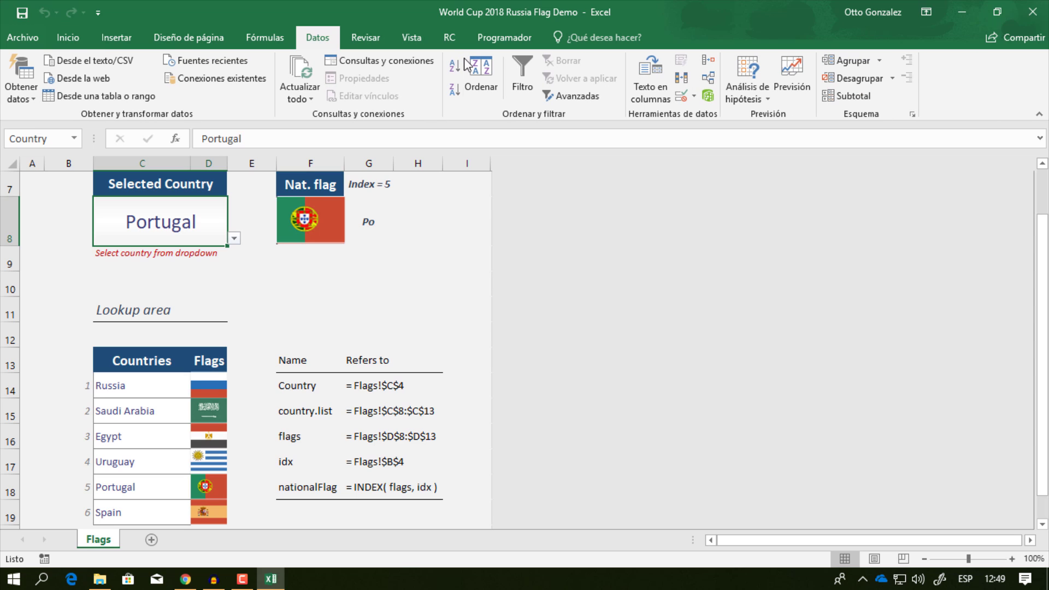
pyautogui.click(258, 35)
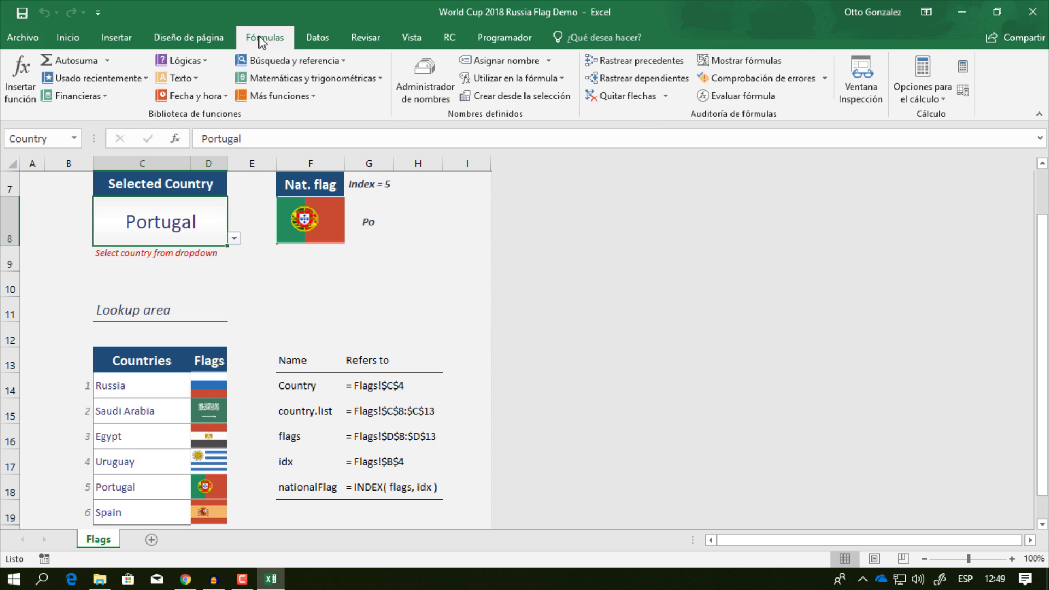
pyautogui.click(429, 83)
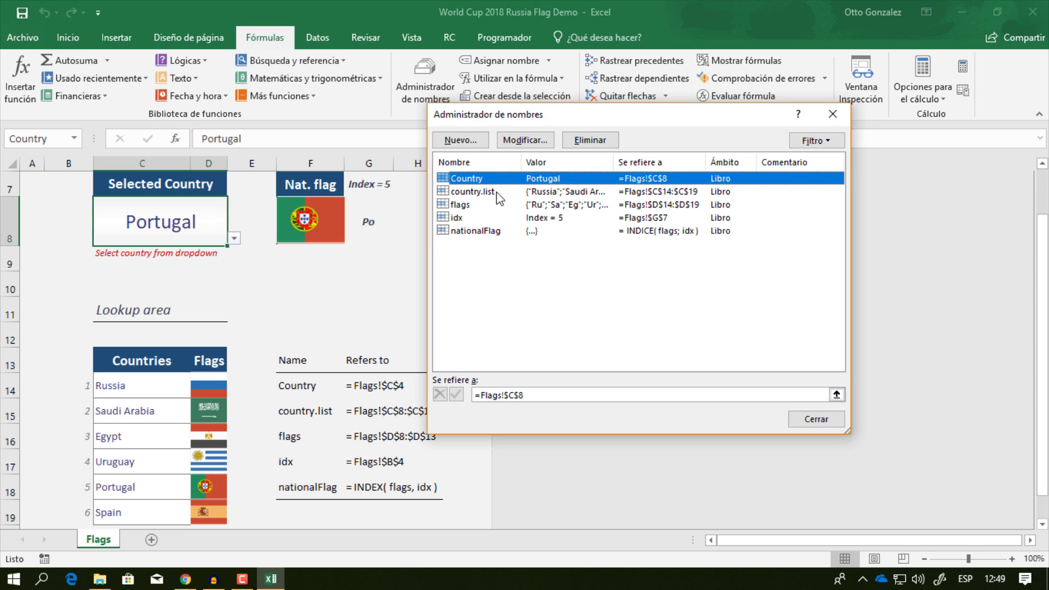
pyautogui.press('Escape')
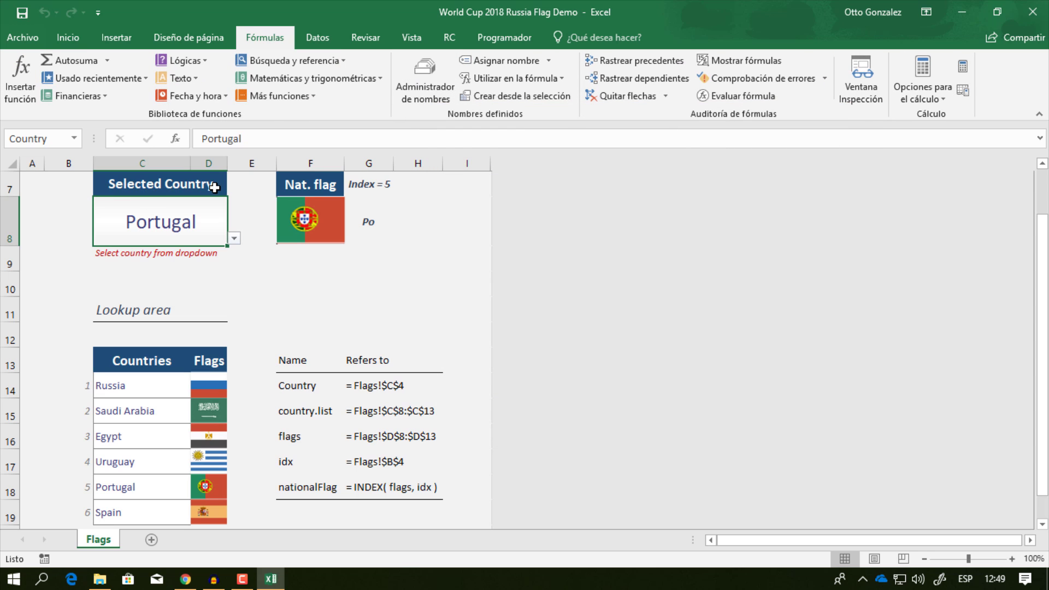
pyautogui.click(318, 37)
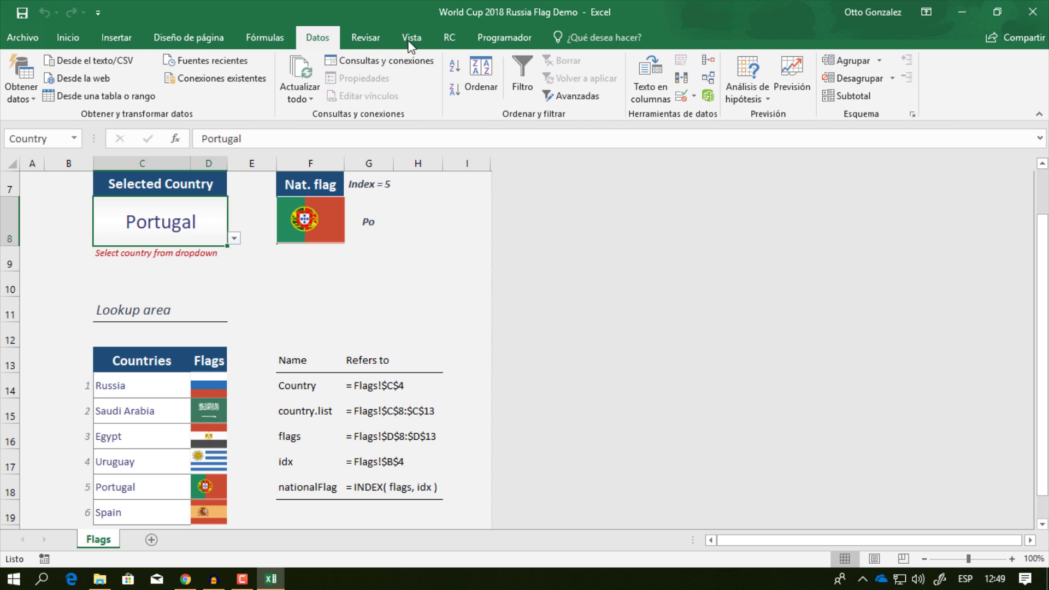
# Check C8's country.list validation, then pick Saudi Arabia and then Spain from its dropdown.
pyautogui.click(678, 99)
pyautogui.click(470, 338)
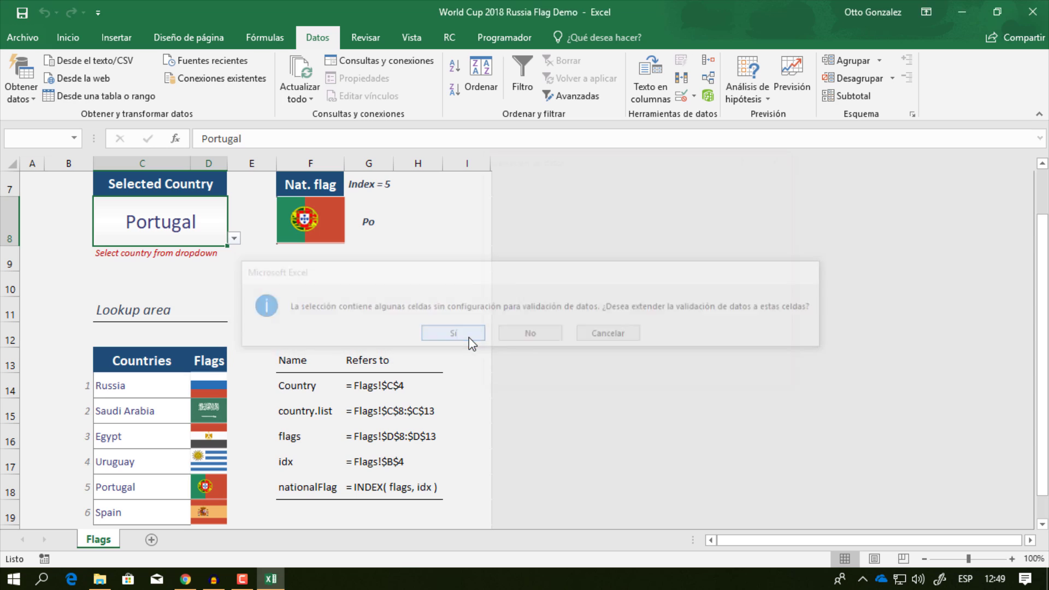
pyautogui.press('Escape')
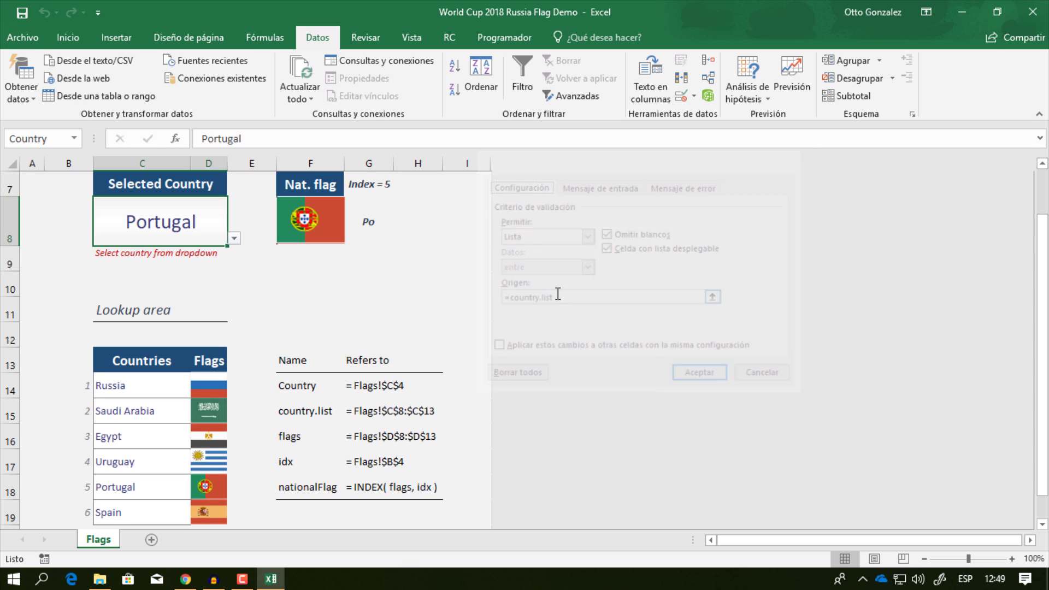
pyautogui.click(234, 242)
pyautogui.click(186, 261)
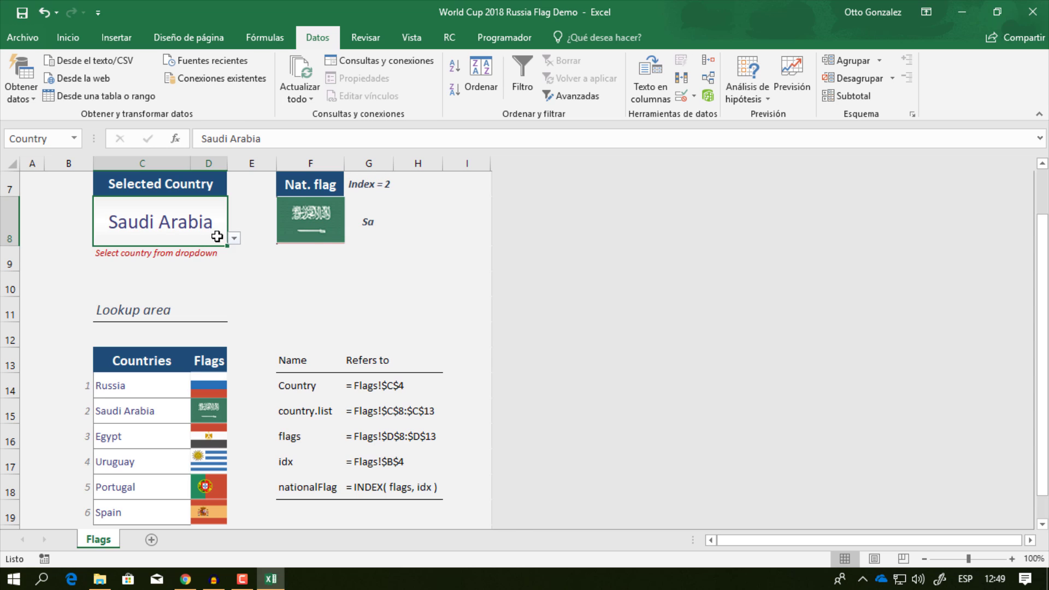
pyautogui.click(234, 238)
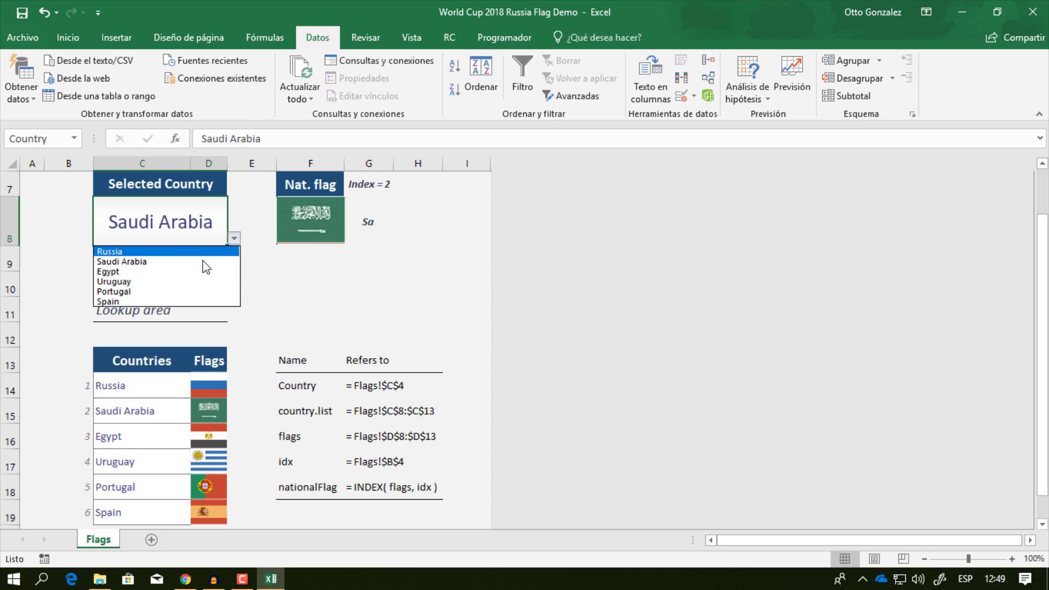
pyautogui.click(175, 302)
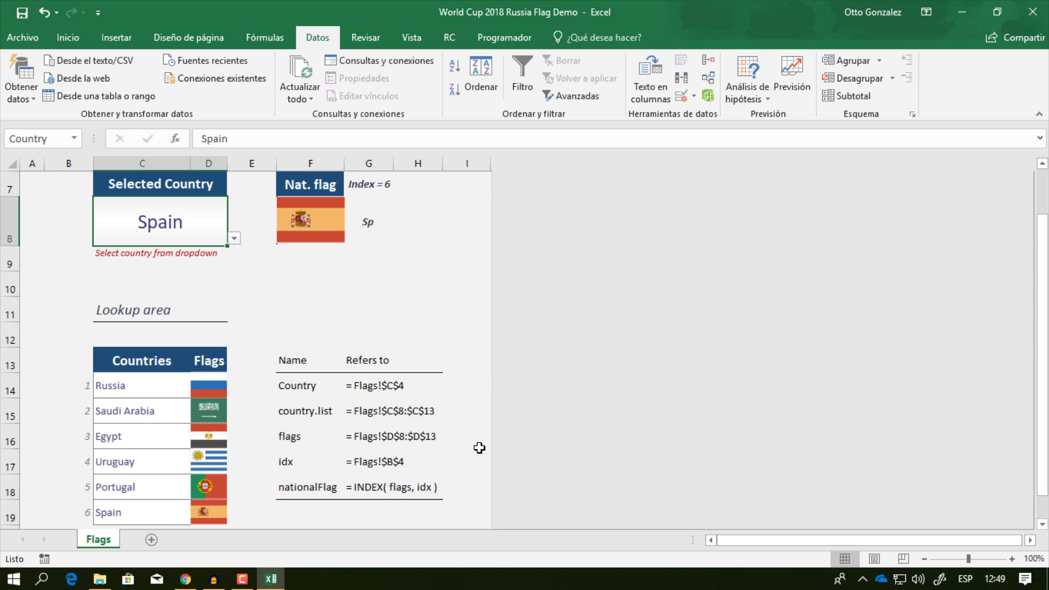
# Step through the names table from the Country reference to nationalFlag and back.
pyautogui.click(296, 385)
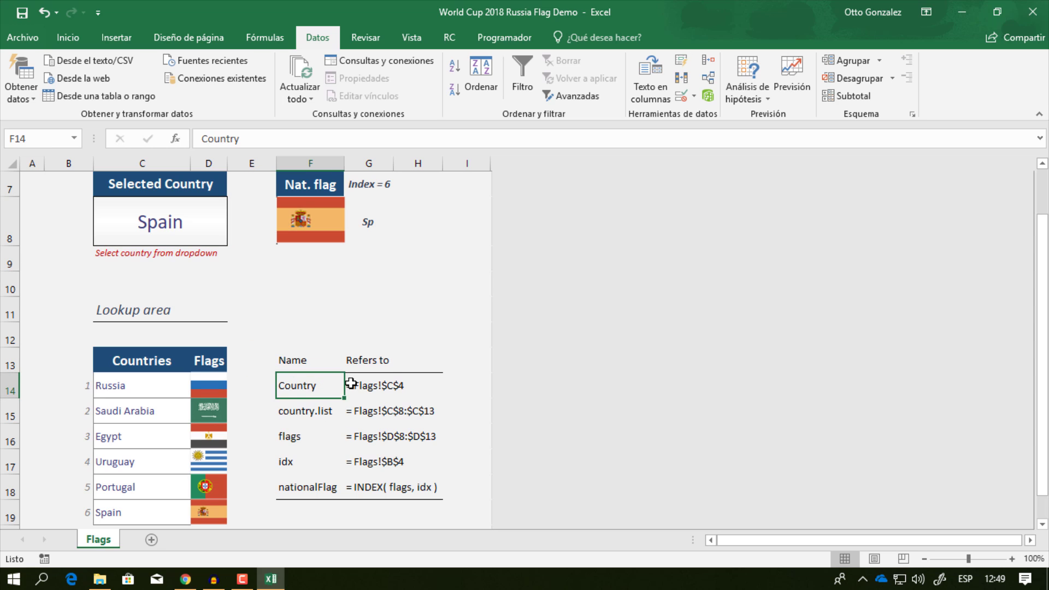
pyautogui.click(351, 384)
pyautogui.press('Down')
pyautogui.press('Down')
pyautogui.press('Down')
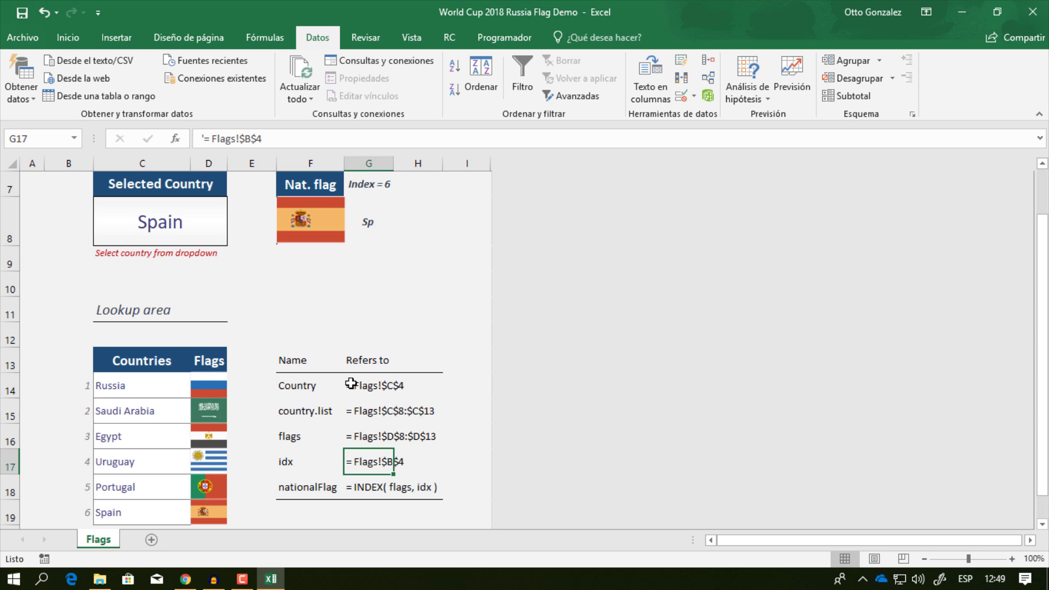
pyautogui.press('Left')
pyautogui.press('Down')
pyautogui.press('Right')
pyautogui.press('Up')
pyautogui.press('Up')
pyautogui.press('Up')
pyautogui.press('Up')
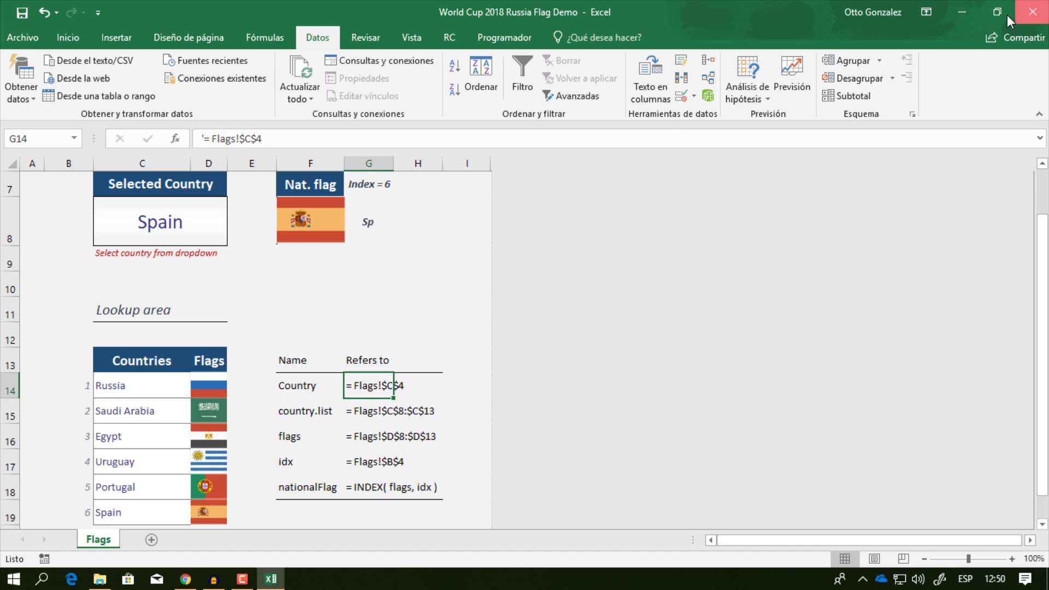
# Save and close the flag demo, then open the myDemo workbook.
pyautogui.click(1033, 11)
pyautogui.click(457, 310)
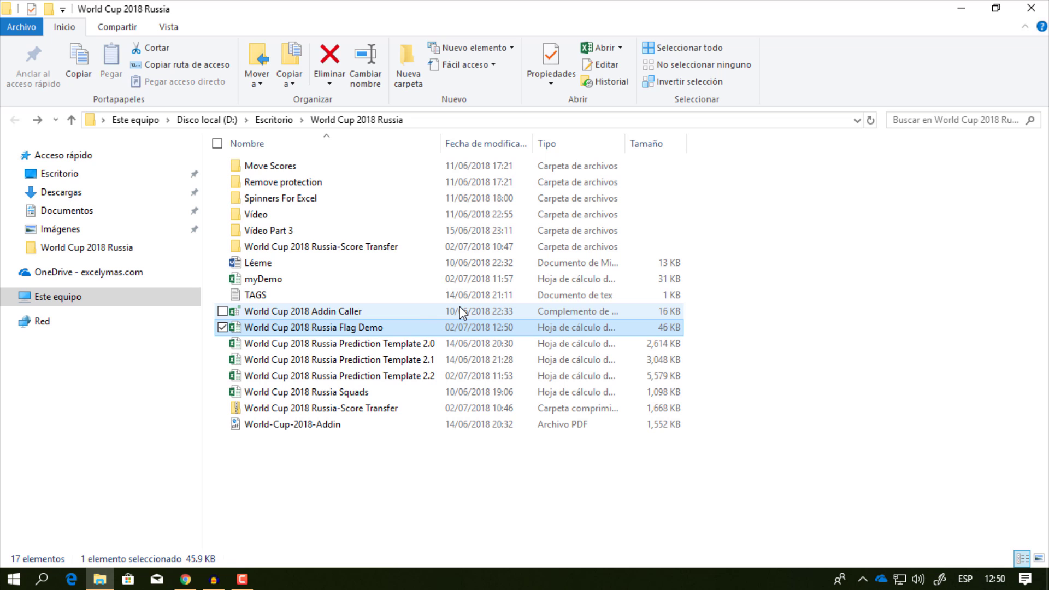
pyautogui.click(277, 279)
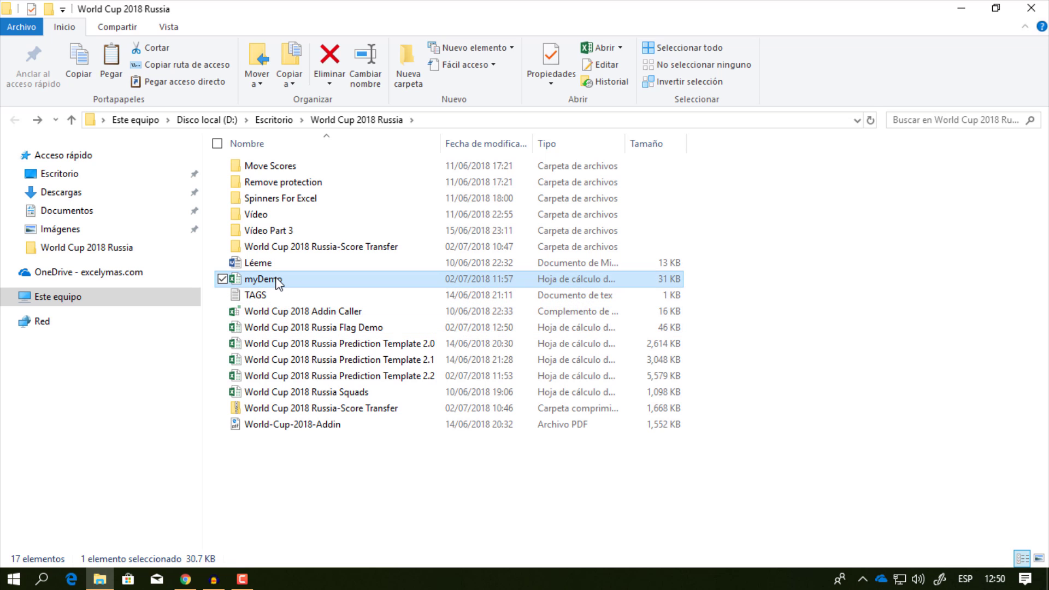
pyautogui.doubleClick(276, 278)
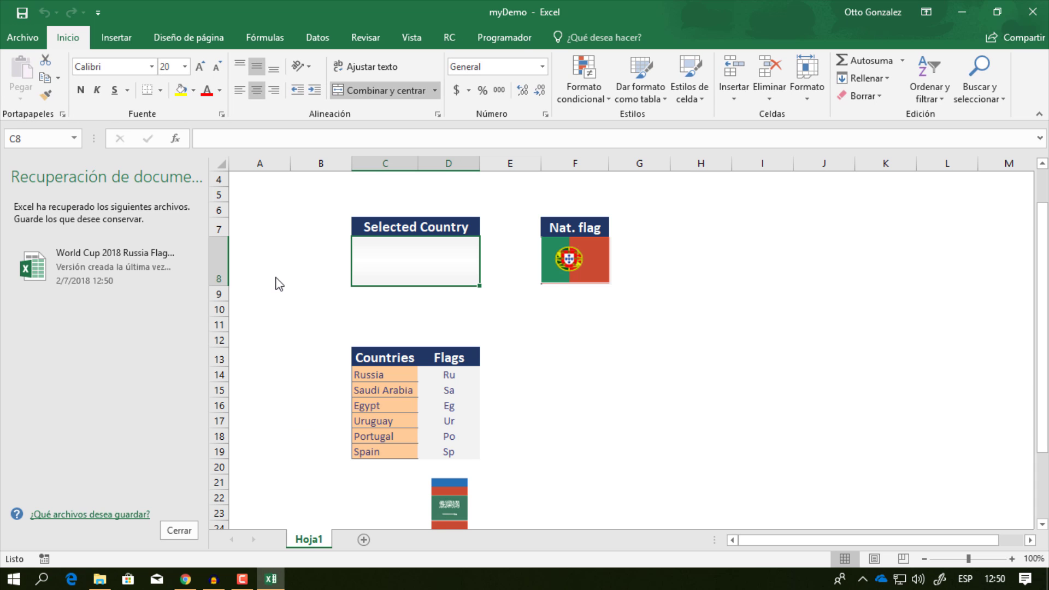
# Dismiss document recovery and confirm myDemo's Name Manager has no defined names.
pyautogui.click(178, 530)
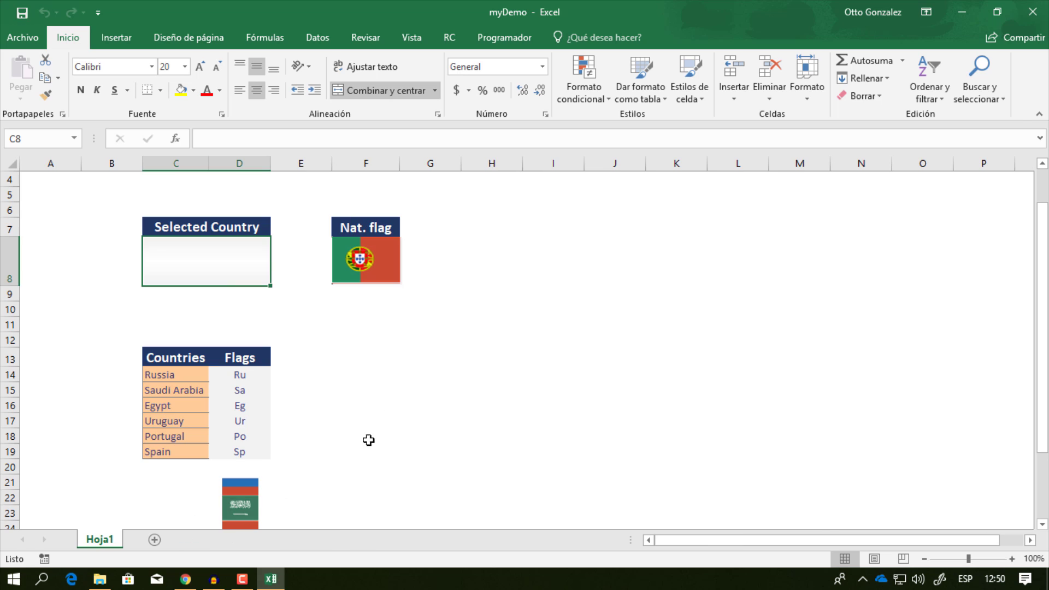
pyautogui.click(429, 328)
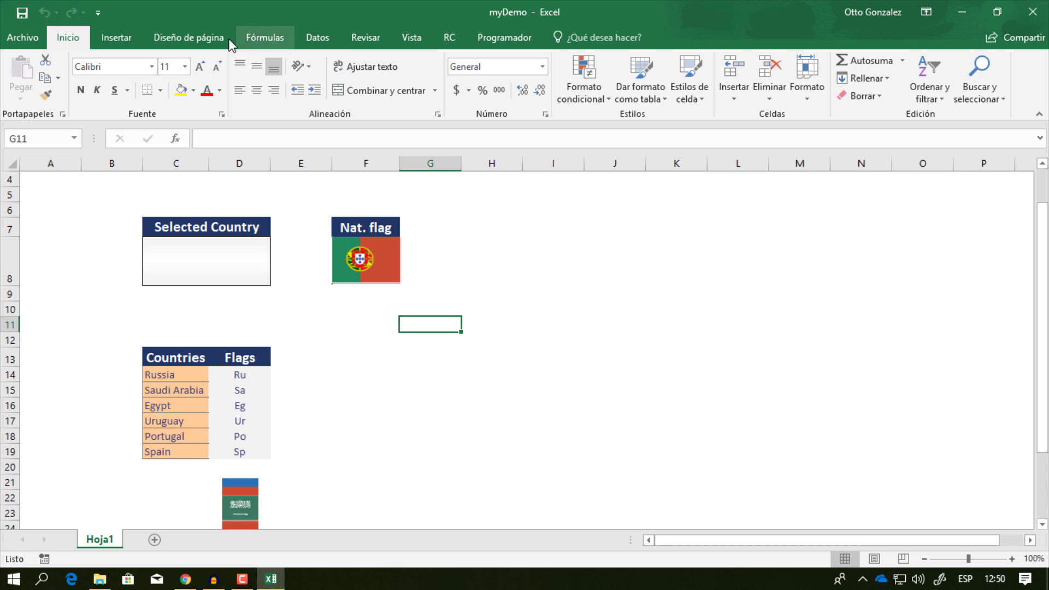
pyautogui.click(265, 37)
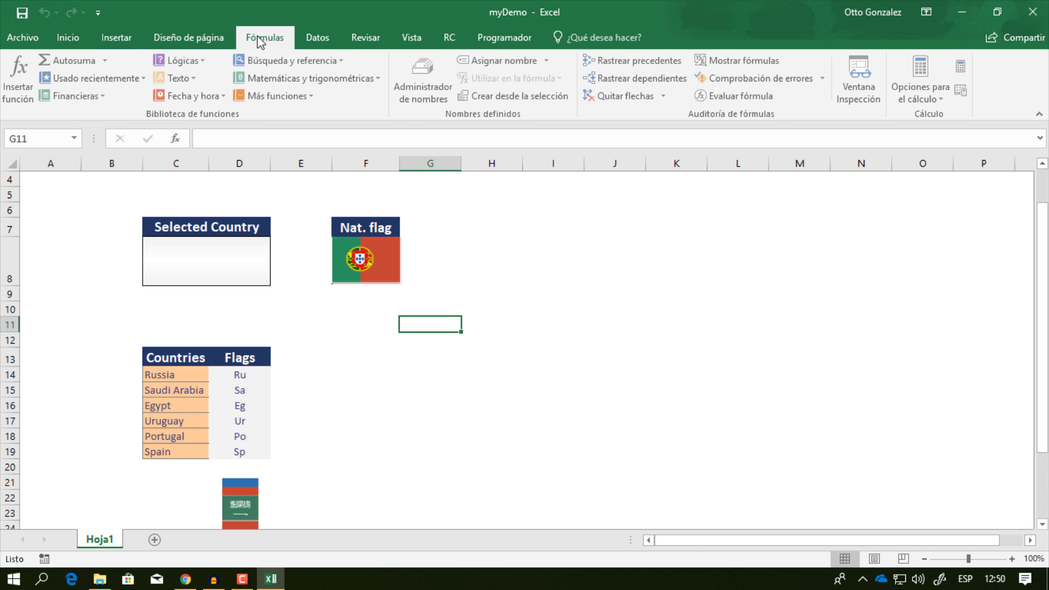
pyautogui.click(421, 79)
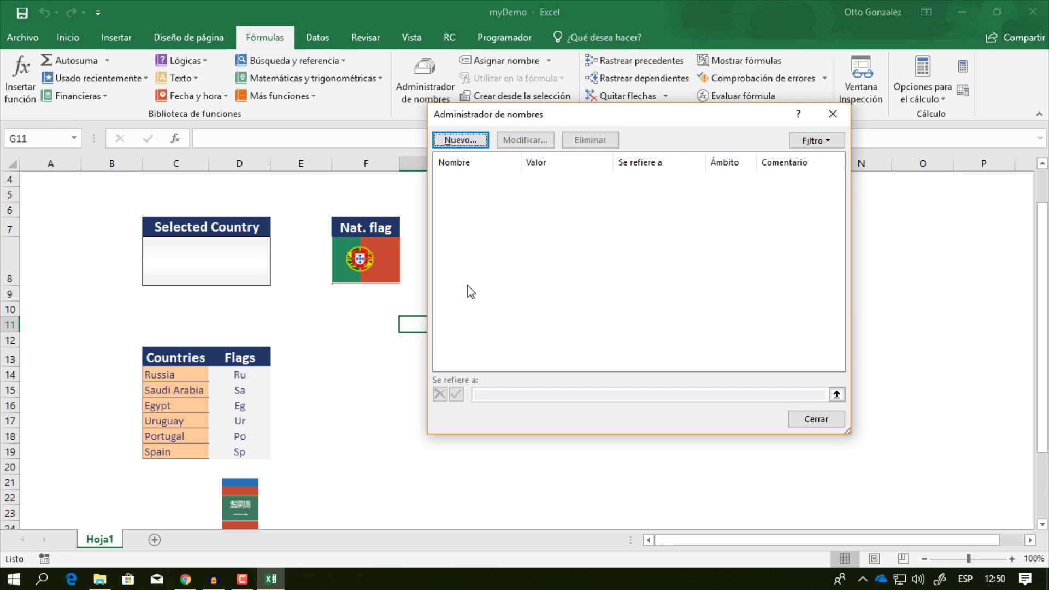
pyautogui.press('Escape')
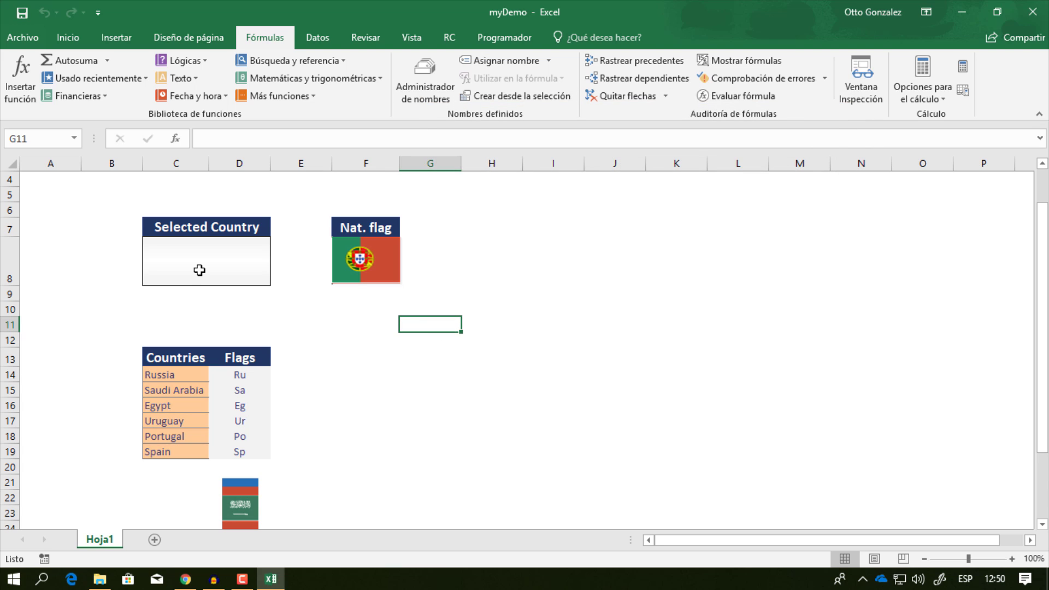
pyautogui.click(202, 266)
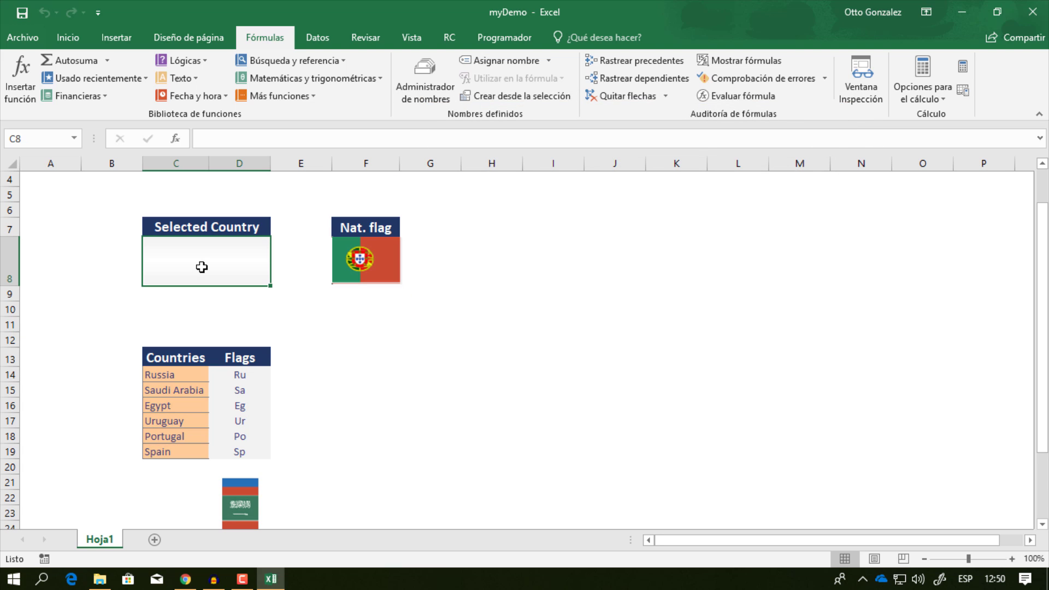
# Name cell C8 'País' and the country list C14:C19 'Paises_lista'.
pyautogui.click(55, 138)
pyautogui.write('P')
pyautogui.write('a')
pyautogui.write('ís')
pyautogui.press('Return')
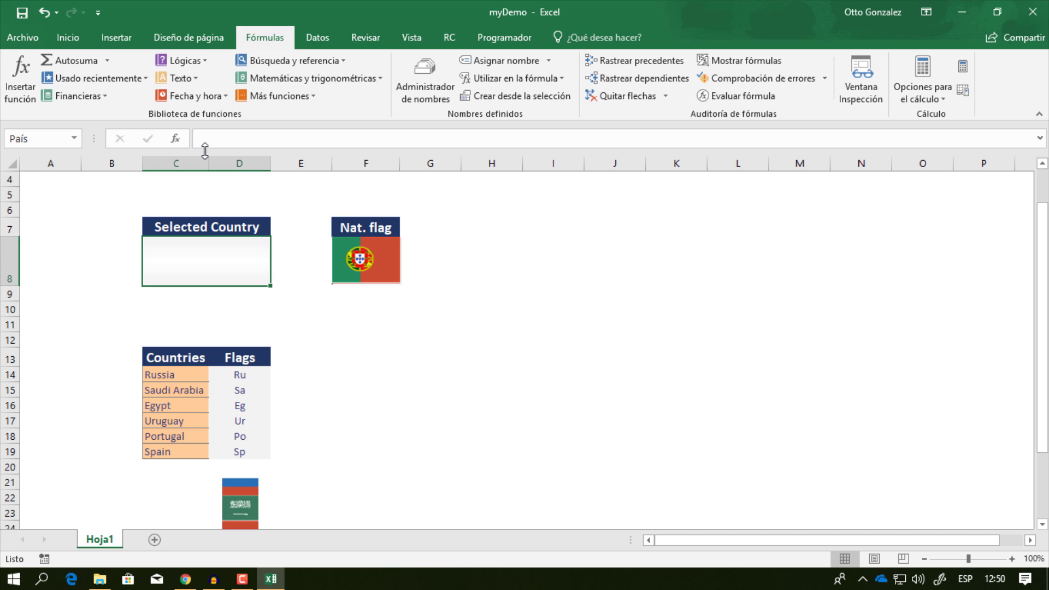
pyautogui.click(172, 374)
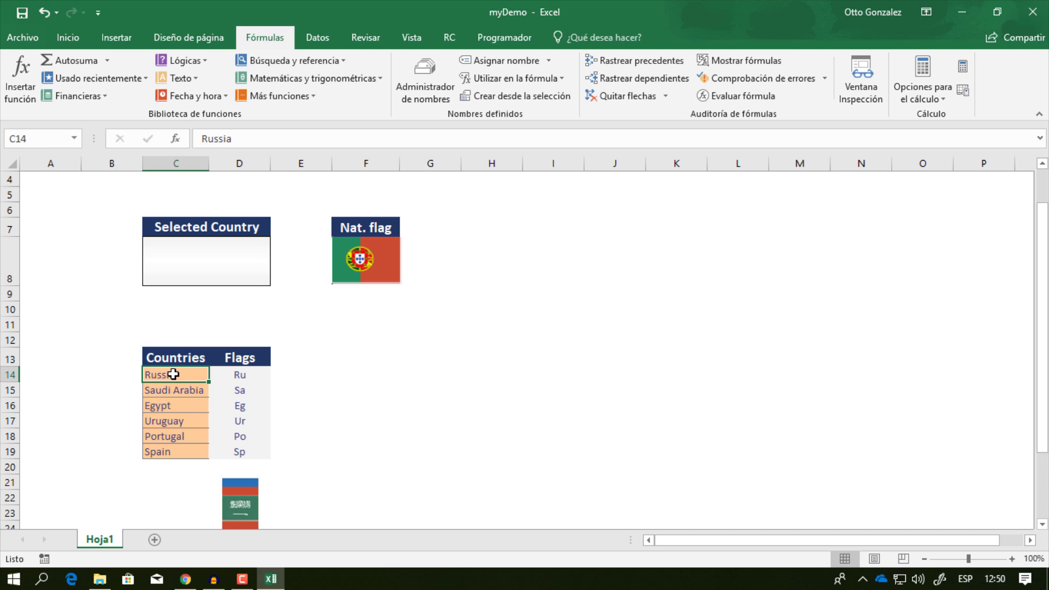
pyautogui.hotkey('ctrl', 'shift', 'Down')
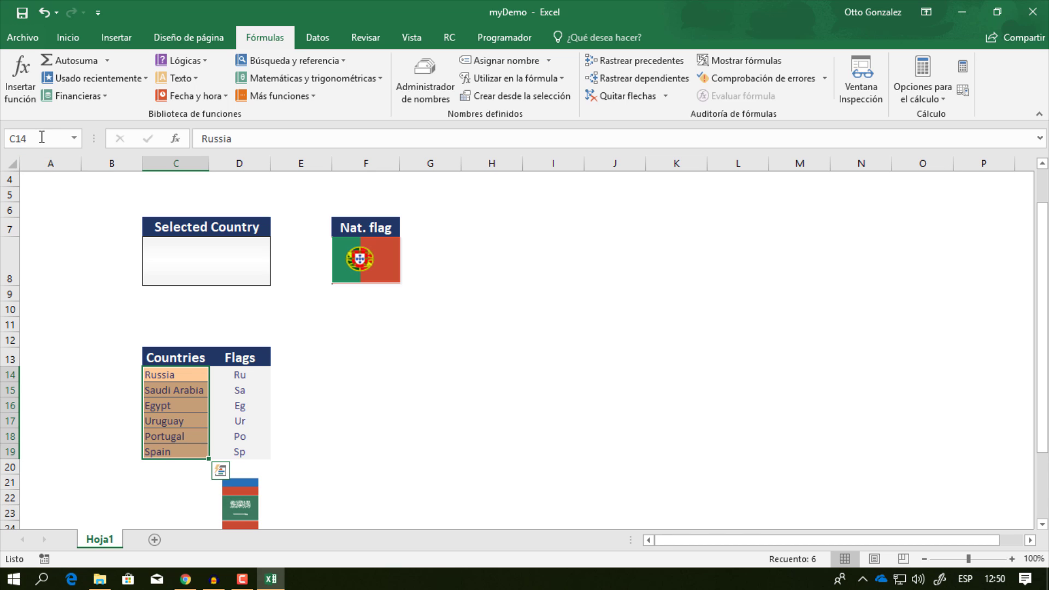
pyautogui.click(42, 138)
pyautogui.write('Pais')
pyautogui.write('es_lista')
pyautogui.press('Return')
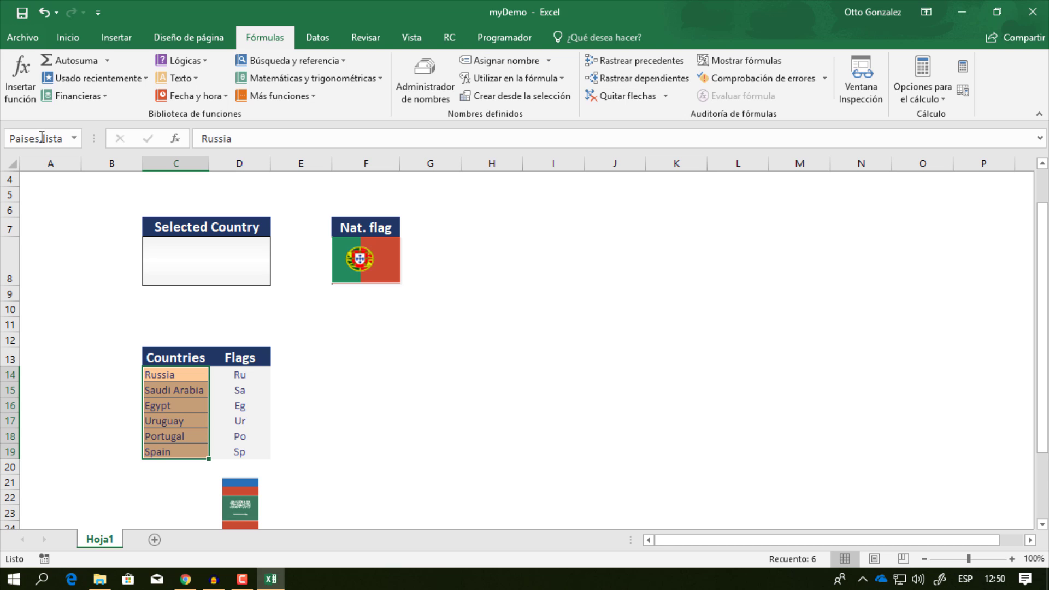
# Name the flag codes D14:D19 'Bandera' and cell G7 'IDX'.
pyautogui.click(236, 372)
pyautogui.hotkey('ctrl', 'shift', 'Down')
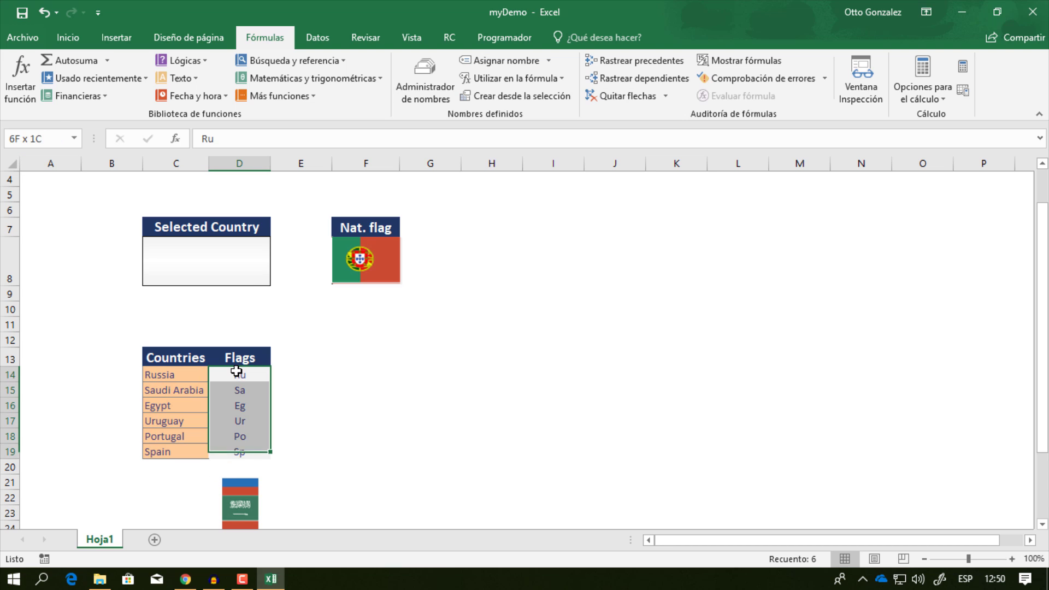
pyautogui.click(46, 139)
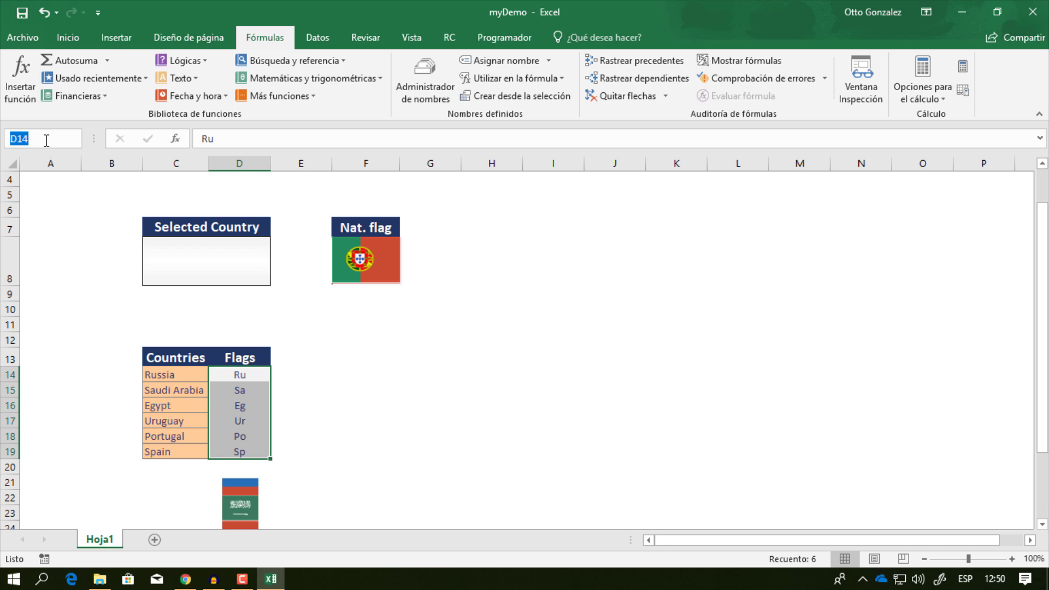
pyautogui.write('B')
pyautogui.write('andera')
pyautogui.press('Return')
pyautogui.click(444, 224)
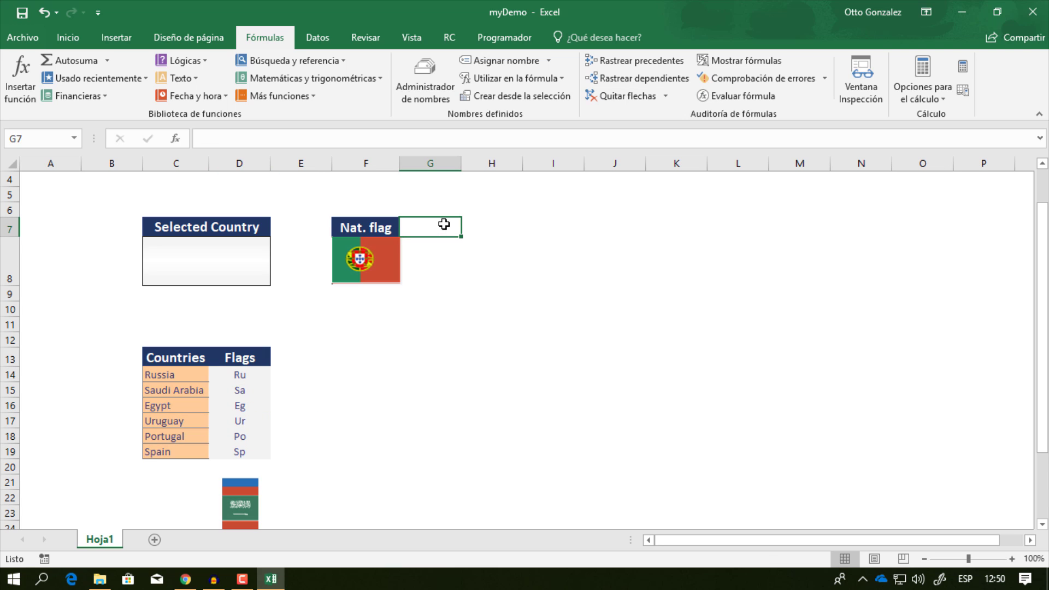
pyautogui.click(45, 140)
pyautogui.write('IDX')
pyautogui.press('Return')
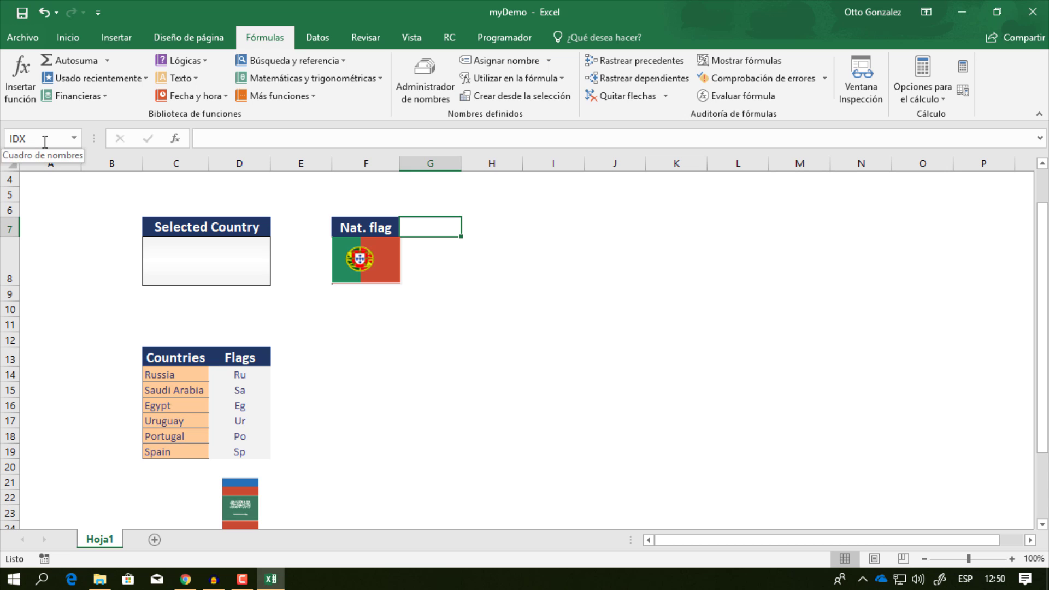
# Define the name BanderaNacional referring to =INDICE(Banderas;IDX) in Name Manager.
pyautogui.click(429, 81)
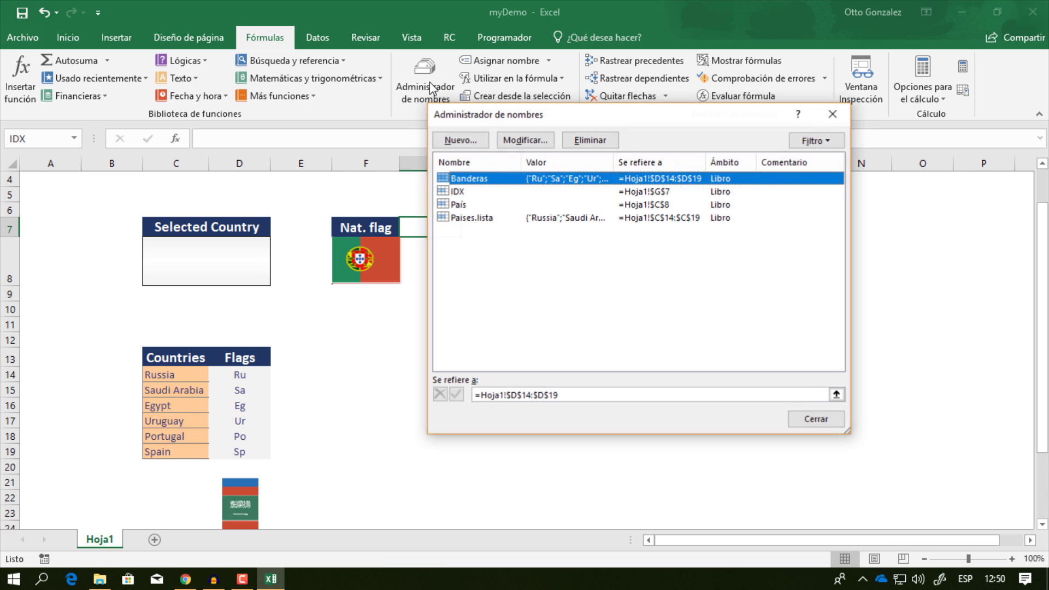
pyautogui.click(460, 140)
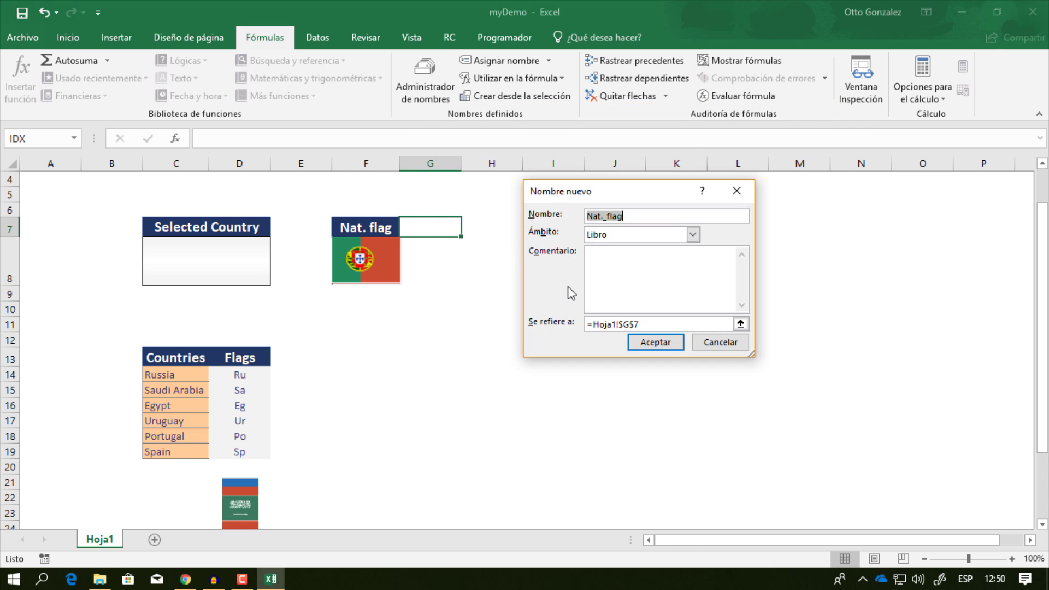
pyautogui.write('N')
pyautogui.write('at')
pyautogui.press('BackSpace')
pyautogui.press('BackSpace')
pyautogui.press('BackSpace')
pyautogui.write('B')
pyautogui.write('andera')
pyautogui.press('BackSpace')
pyautogui.write('Nacional')
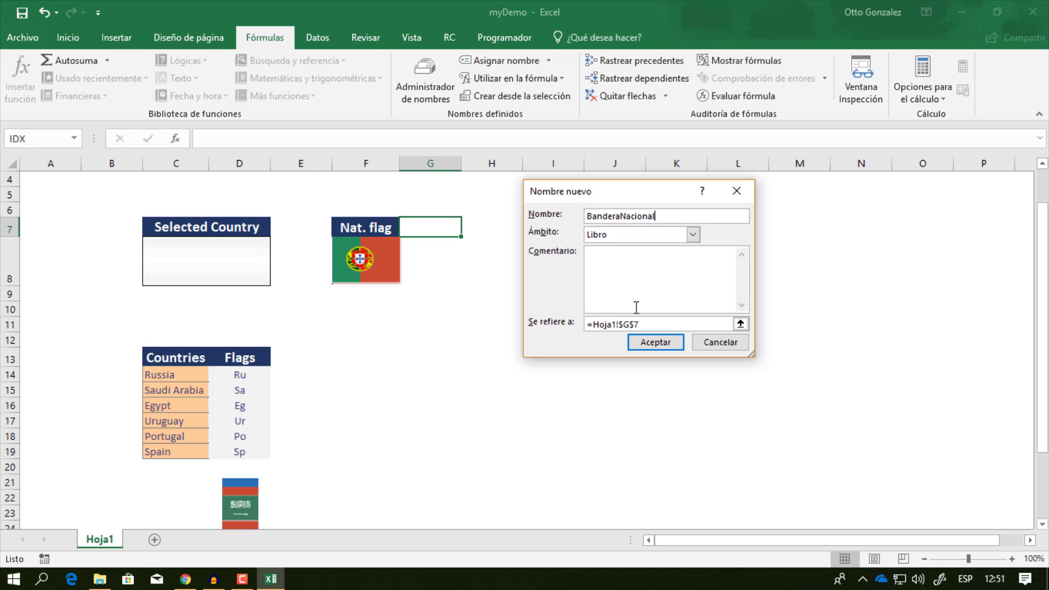
pyautogui.click(644, 324)
pyautogui.press('BackSpace')
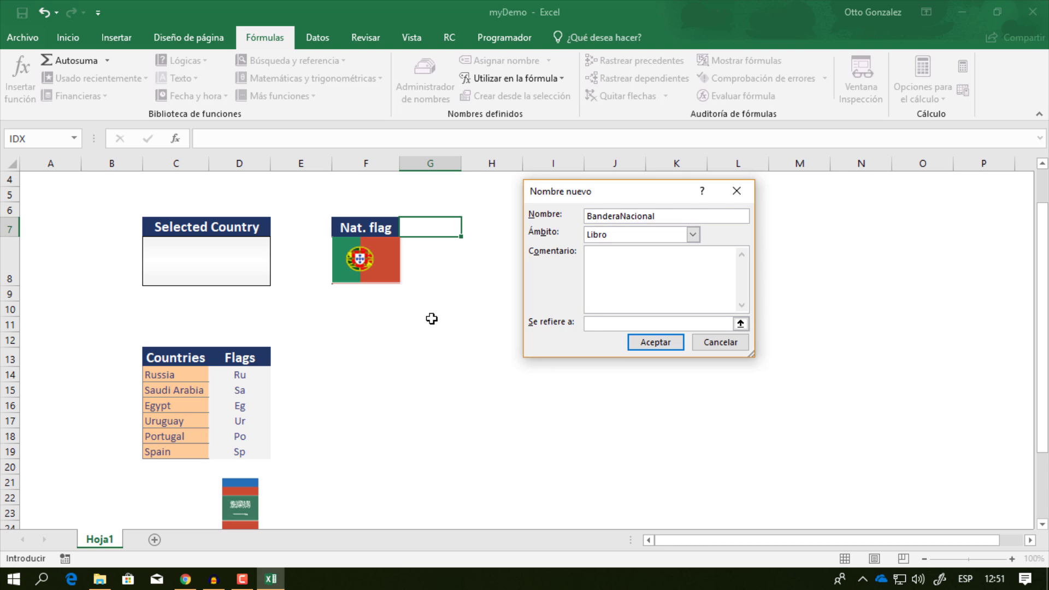
pyautogui.write('=')
pyautogui.write('INDICE')
pyautogui.write('(')
pyautogui.write('Band')
pyautogui.write('eras')
pyautogui.write(';')
pyautogui.write('I')
pyautogui.write('D')
pyautogui.write('X')
pyautogui.write(')')
pyautogui.click(655, 343)
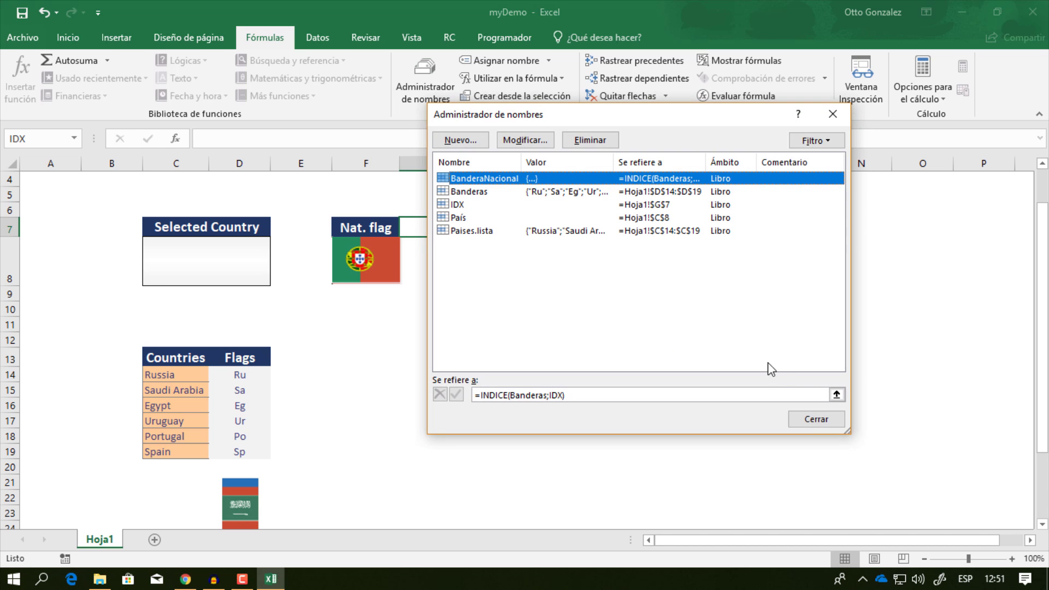
pyautogui.click(817, 419)
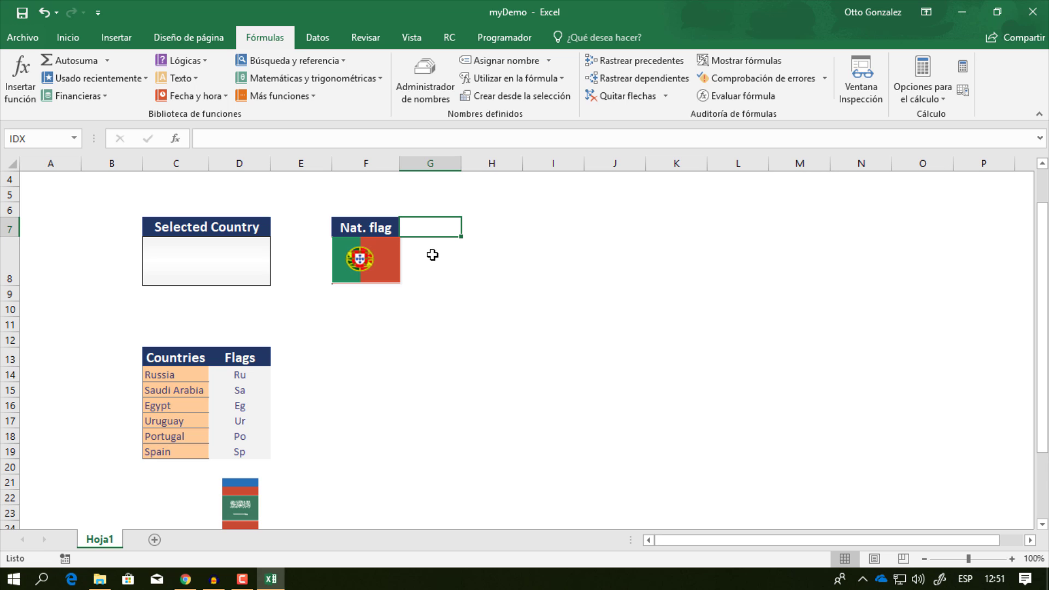
# Enter =BanderaNacional in G8, then select the Selected Country cell.
pyautogui.click(432, 254)
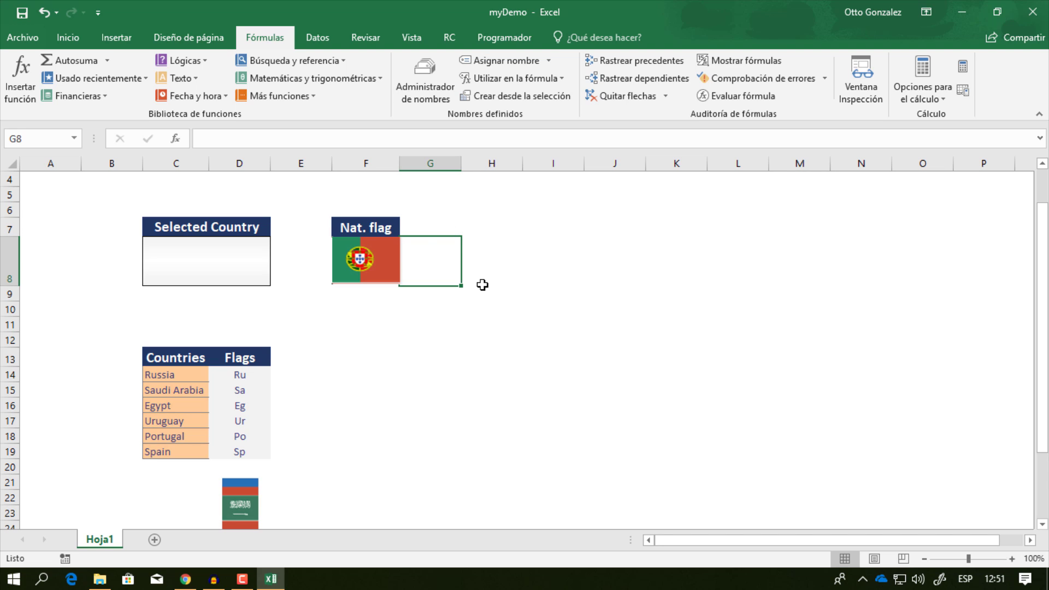
pyautogui.write('=')
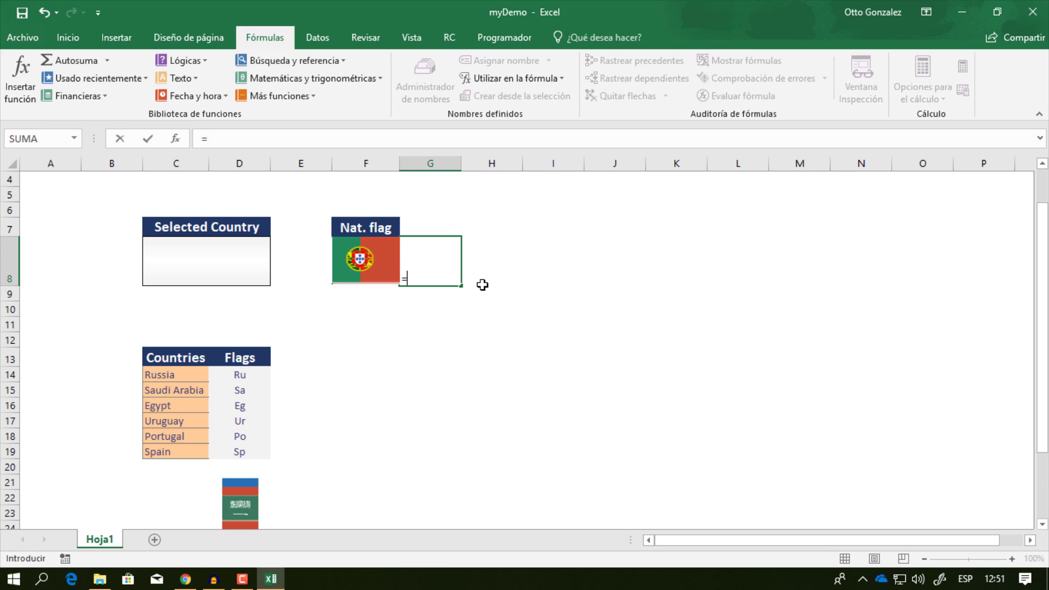
pyautogui.write('BAN')
pyautogui.press('Tab')
pyautogui.press('Return')
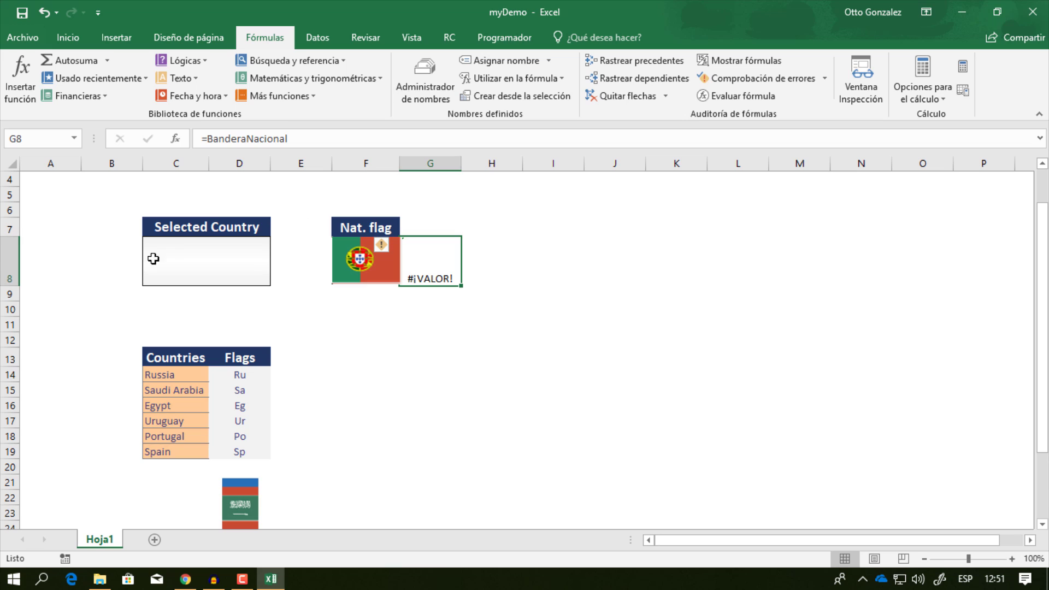
pyautogui.click(192, 258)
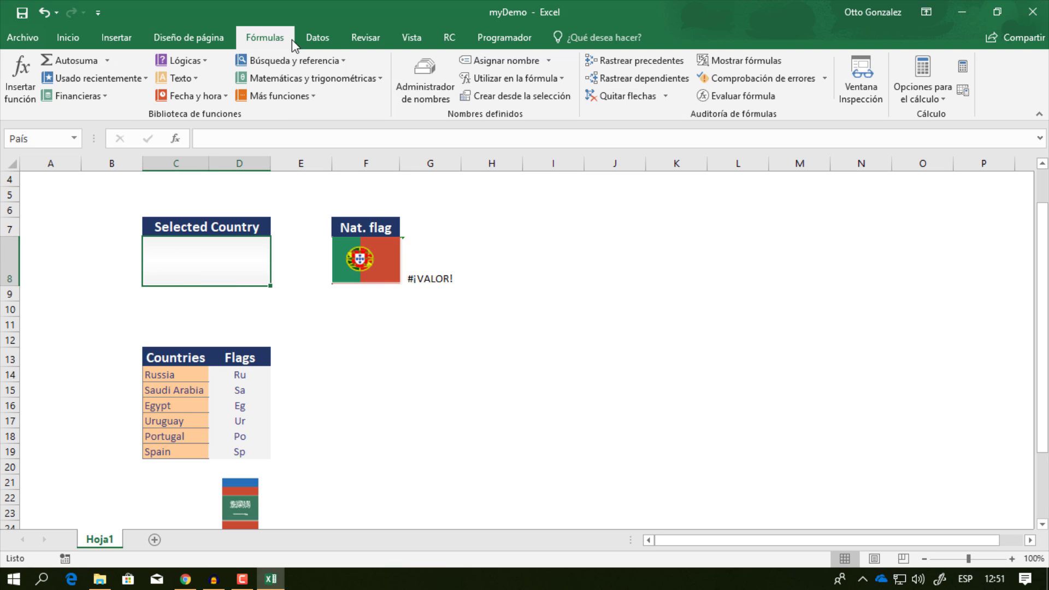
# Add list data validation to the Selected Country cell with source C14:C19.
pyautogui.click(307, 38)
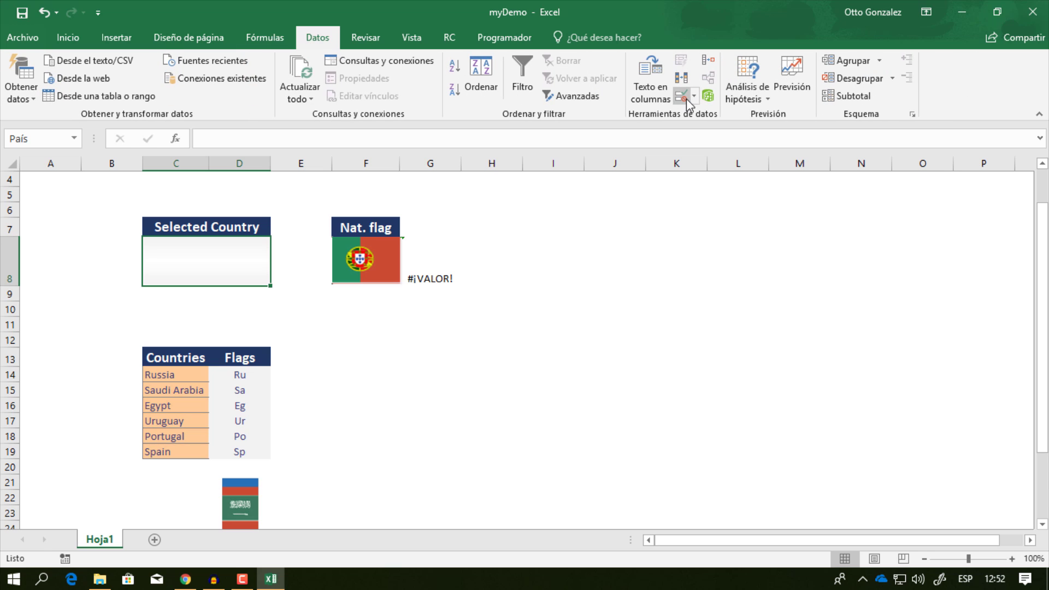
pyautogui.click(685, 98)
pyautogui.click(586, 235)
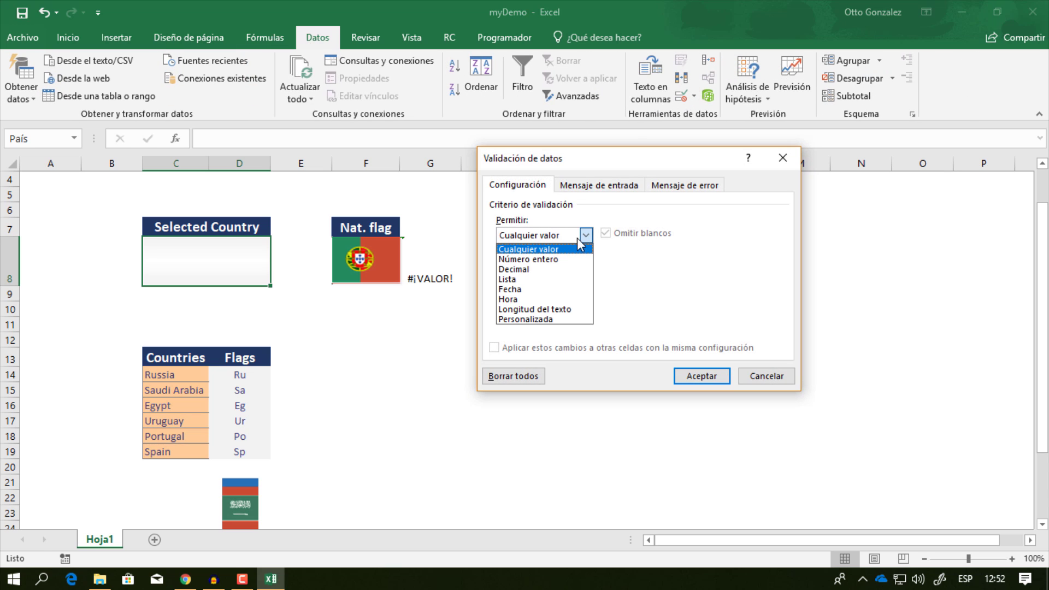
pyautogui.click(527, 280)
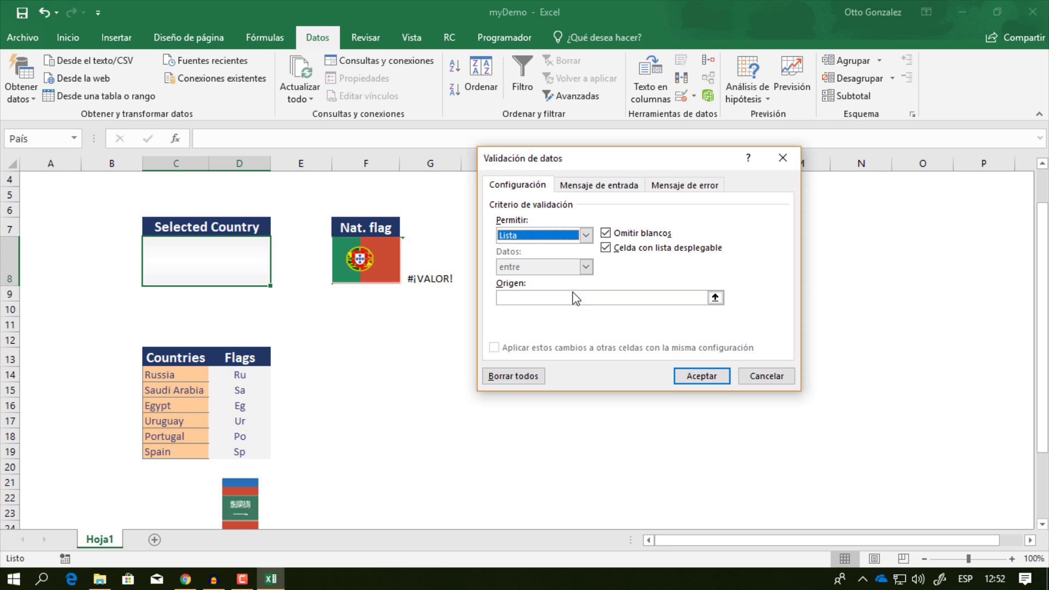
pyautogui.click(717, 299)
pyautogui.click(182, 376)
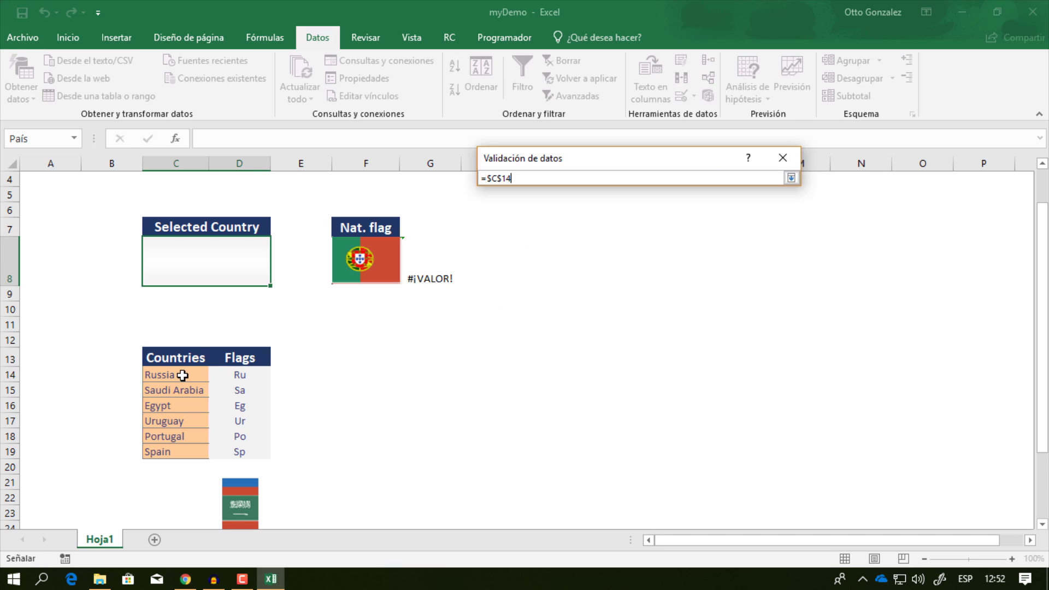
pyautogui.hotkey('ctrl', 'shift', 'Down')
pyautogui.press('Return')
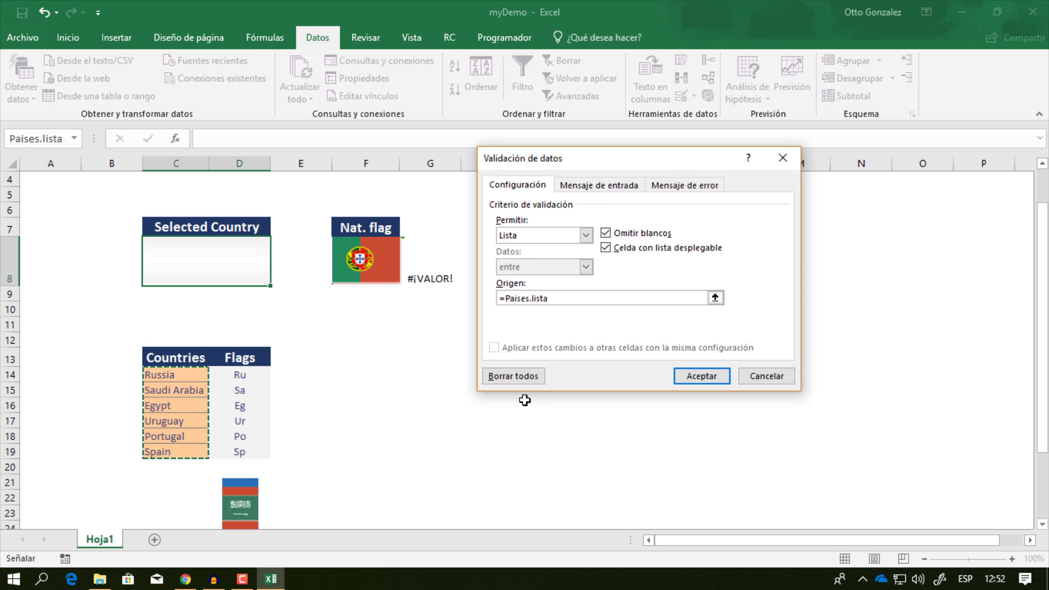
pyautogui.click(713, 382)
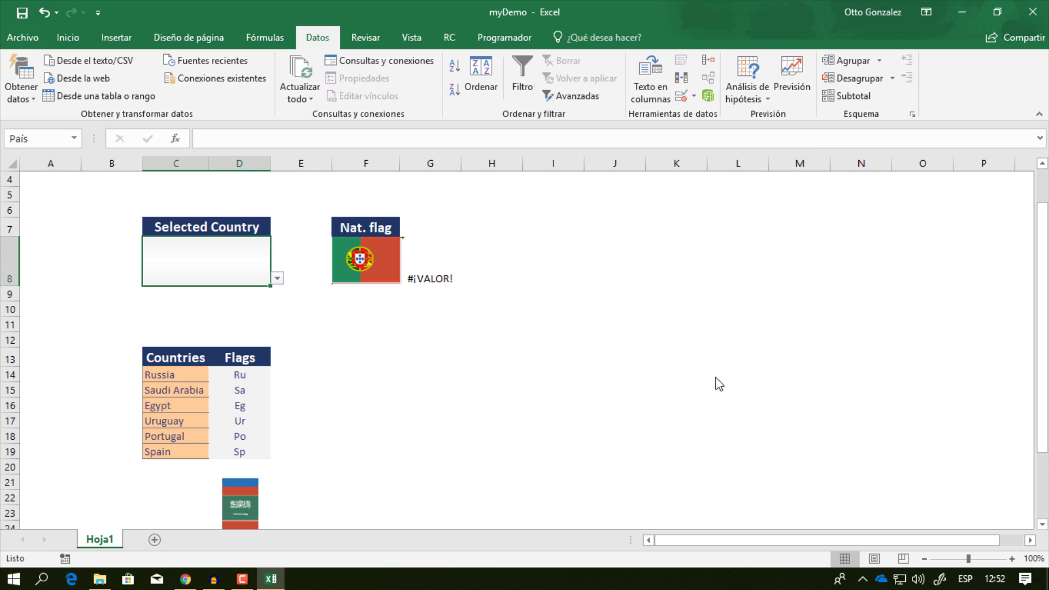
# Choose Russia from the country dropdown and select cell G7.
pyautogui.click(277, 279)
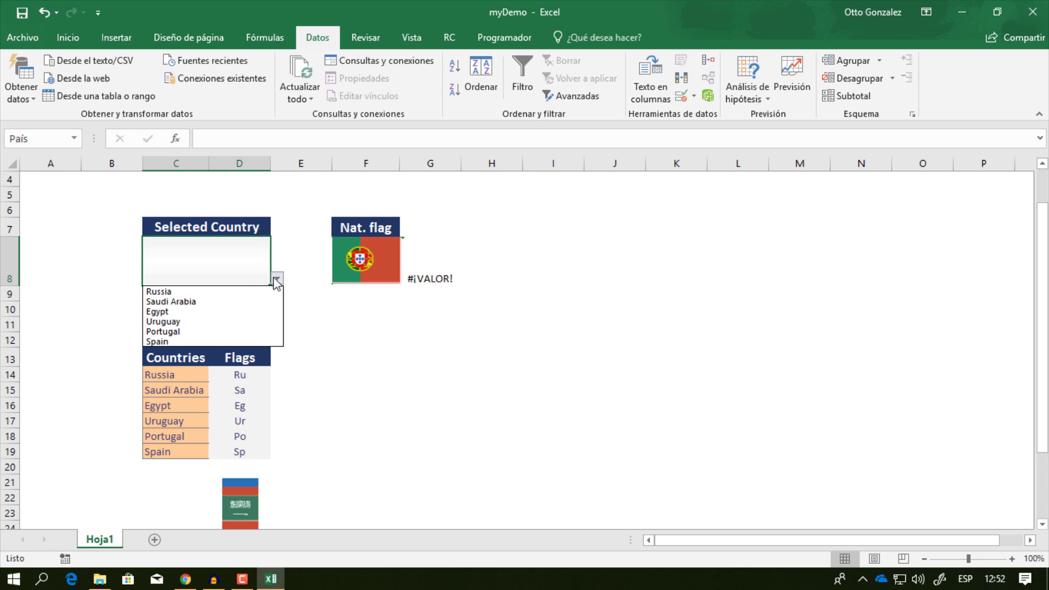
pyautogui.click(242, 292)
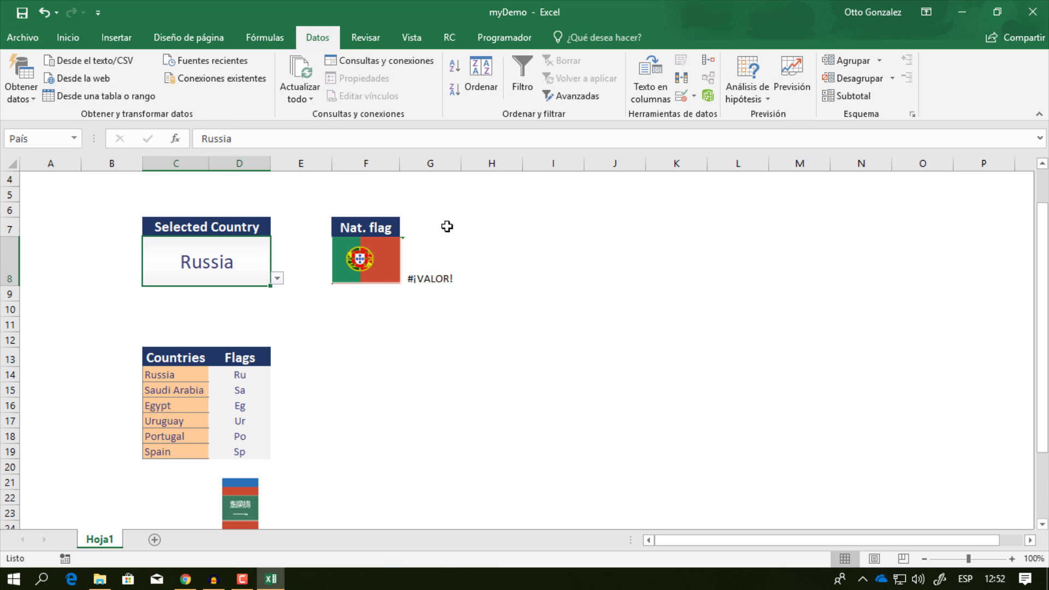
pyautogui.click(447, 227)
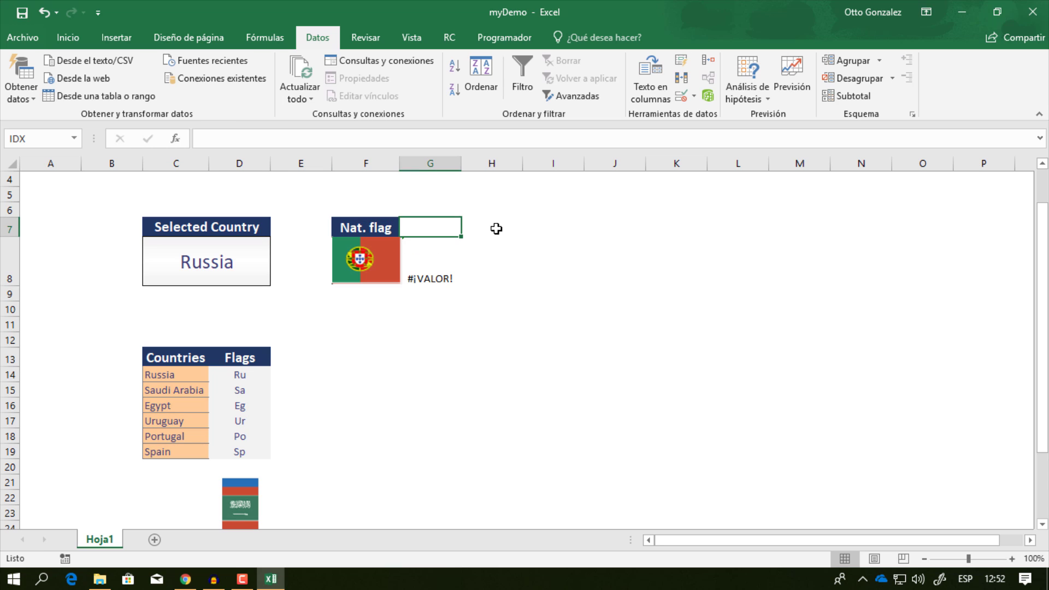
# Enter =COINCIDIR(C8;Paises.lista;0) in G7 to return the selected country's position, 1.
pyautogui.write('=')
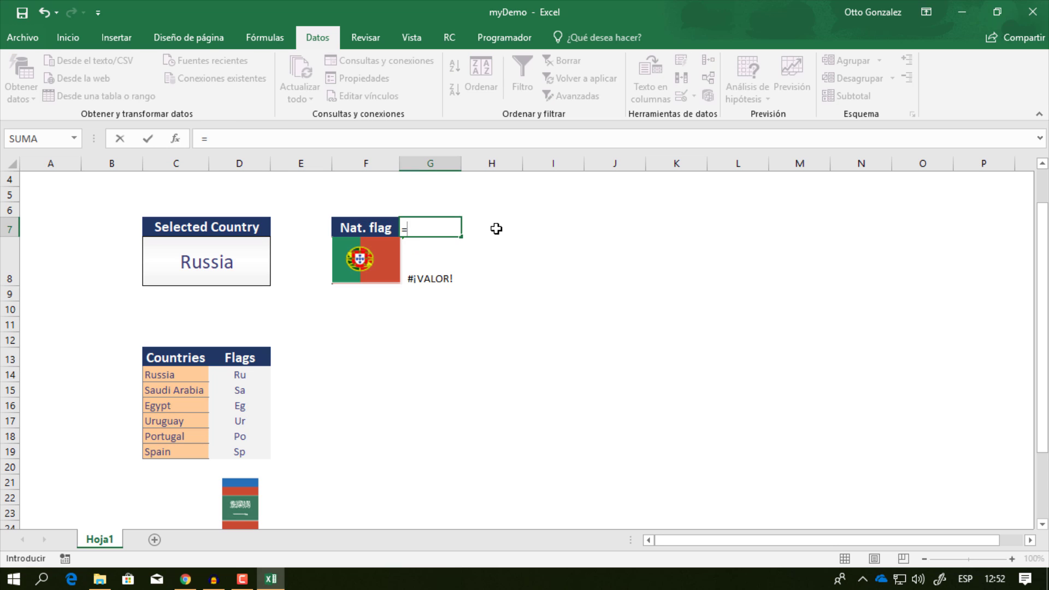
pyautogui.write('CO')
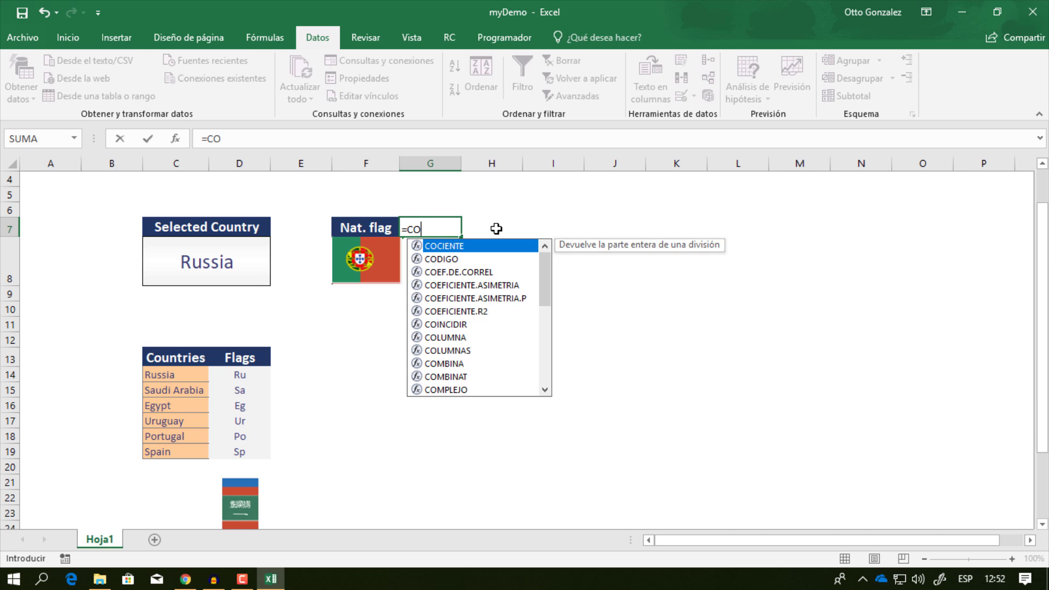
pyautogui.write('IN')
pyautogui.press('Tab')
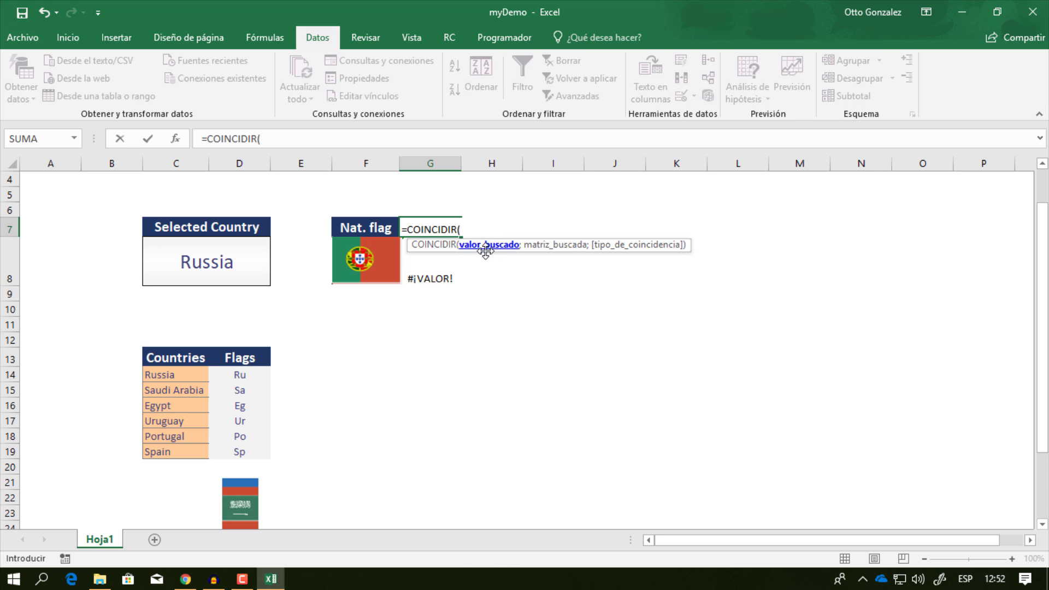
pyautogui.click(235, 263)
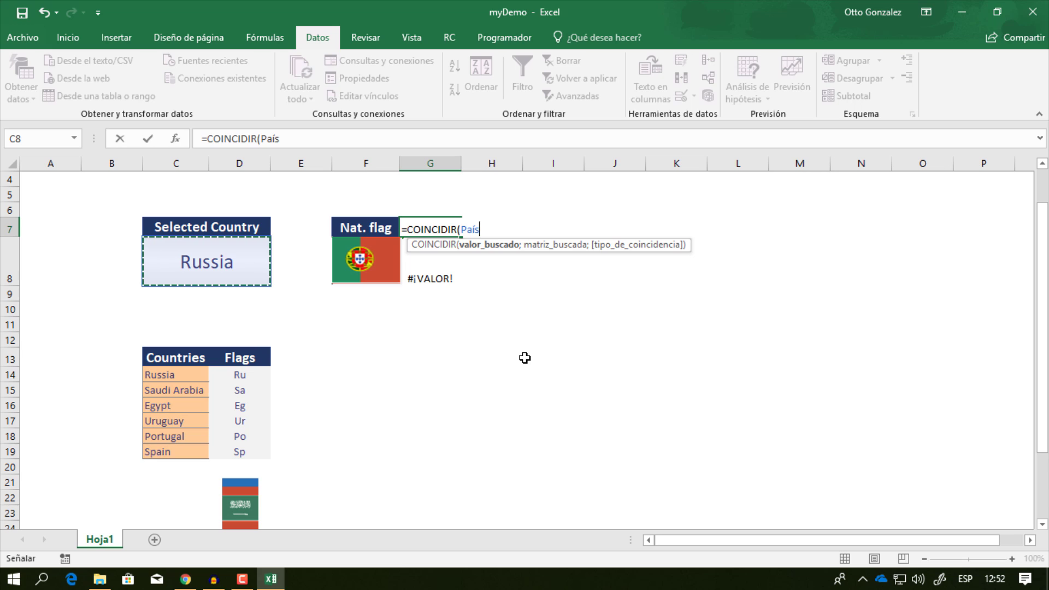
pyautogui.write(';')
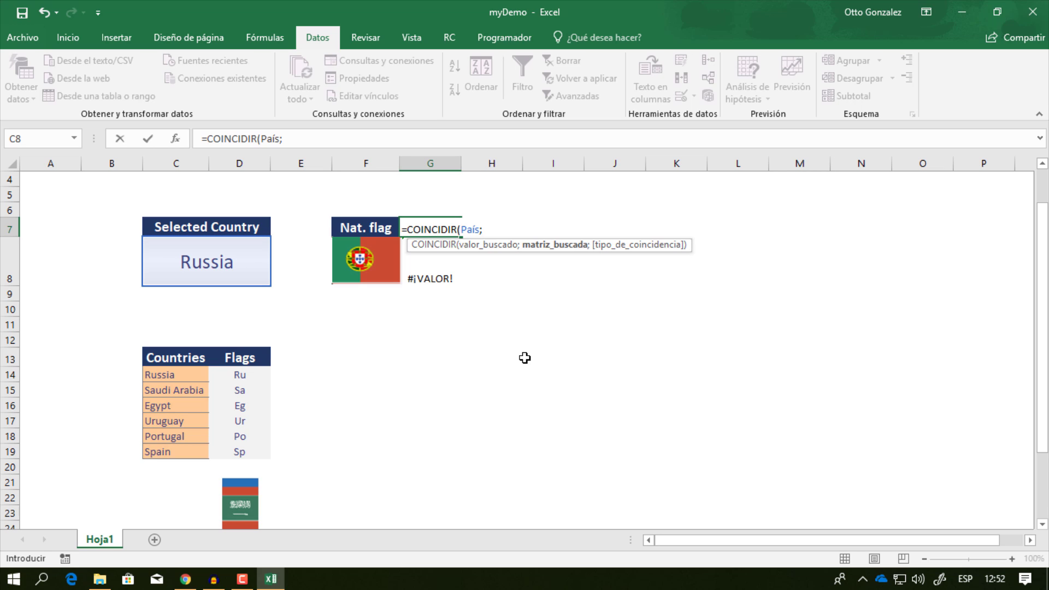
pyautogui.write('PAI')
pyautogui.press('Tab')
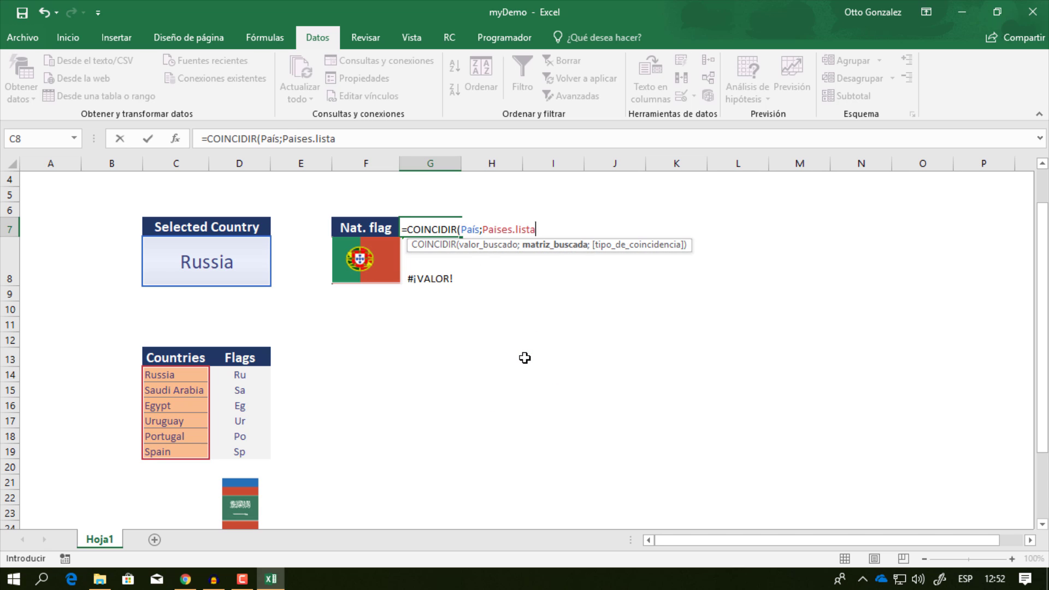
pyautogui.write(';')
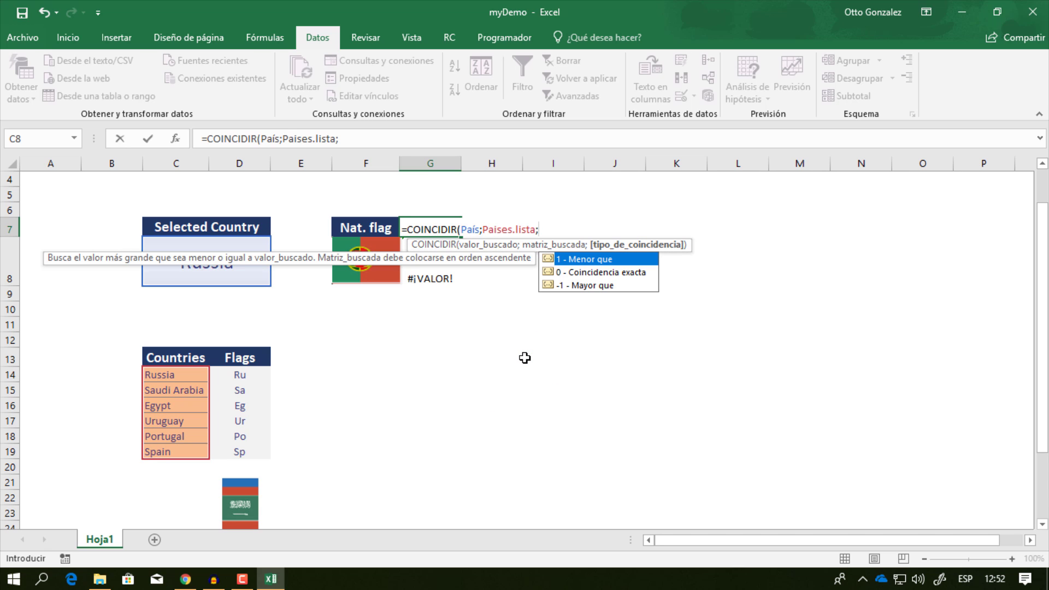
pyautogui.press('Down')
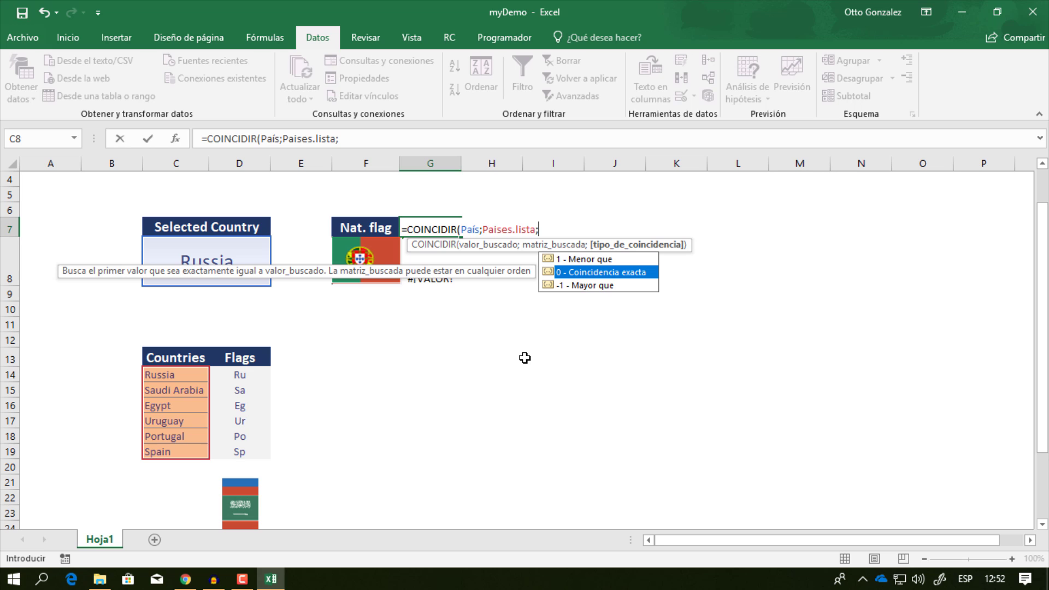
pyautogui.press('Tab')
pyautogui.press('Return')
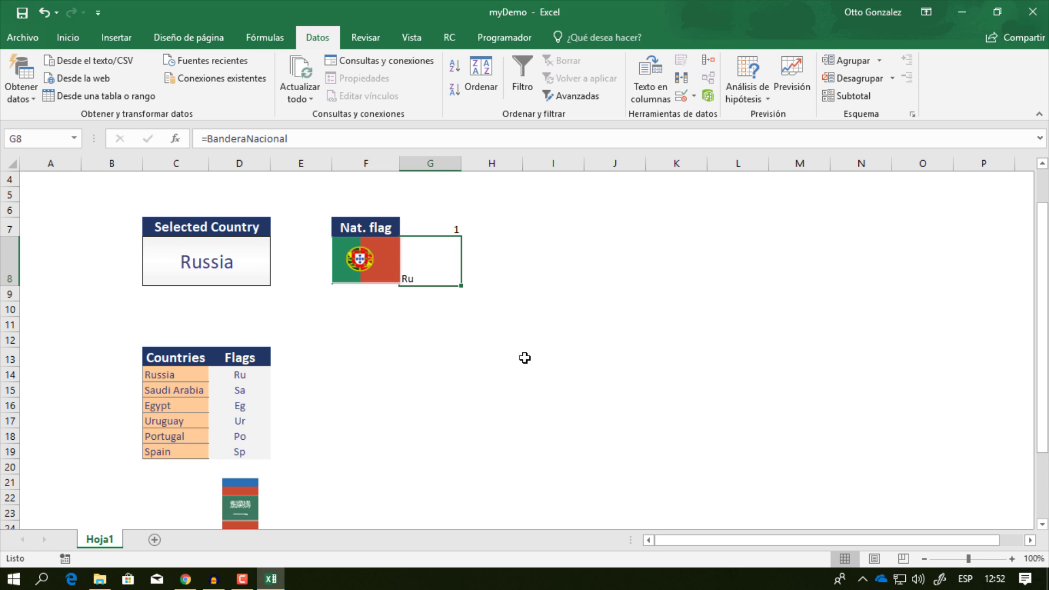
pyautogui.click(213, 250)
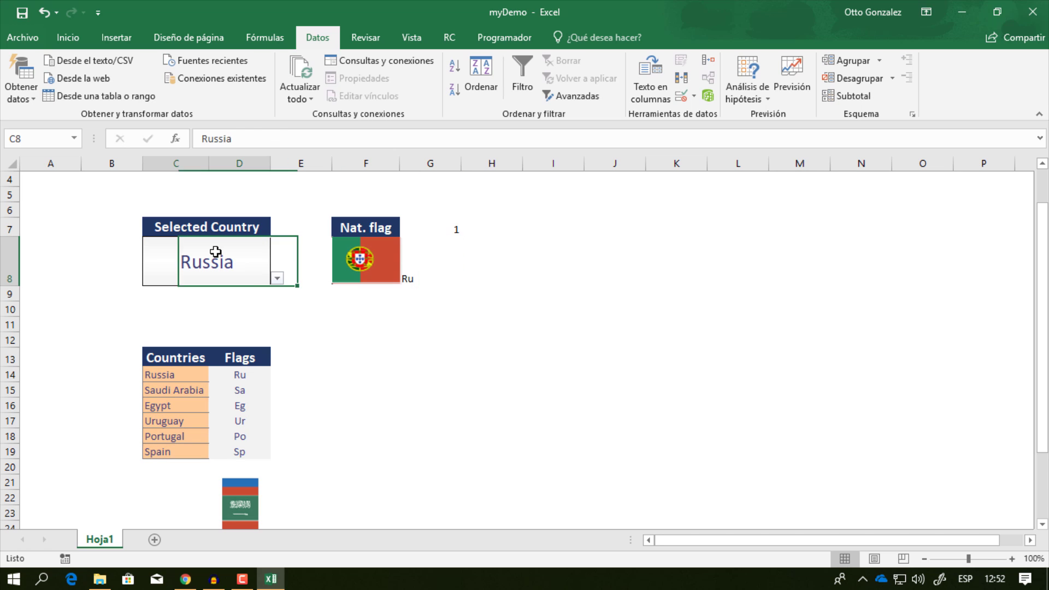
# Switch the selected country in C8 to Egypt, then to Portugal.
pyautogui.click(278, 280)
pyautogui.click(230, 311)
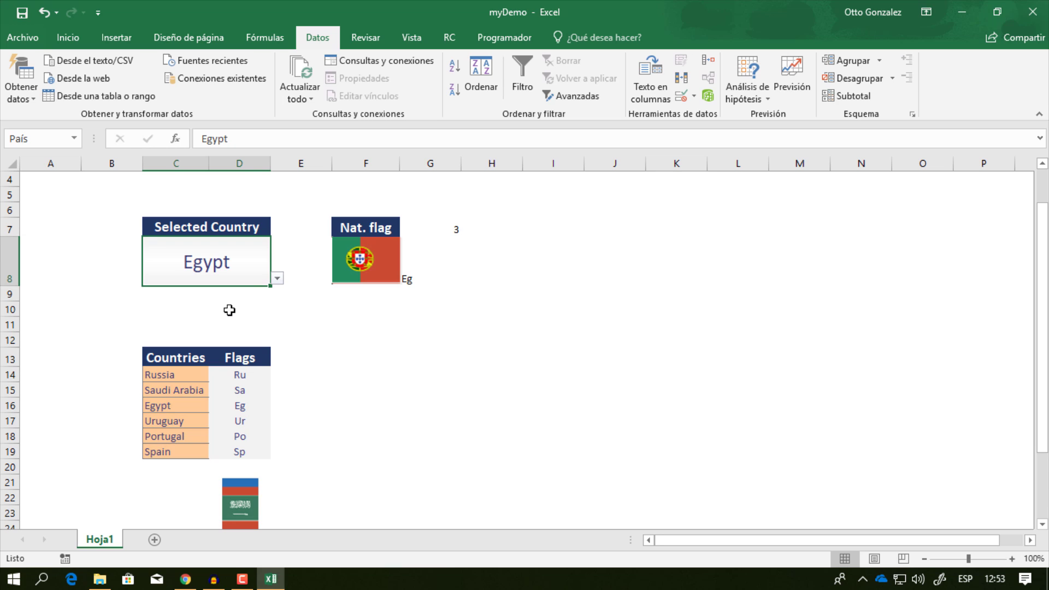
pyautogui.click(277, 278)
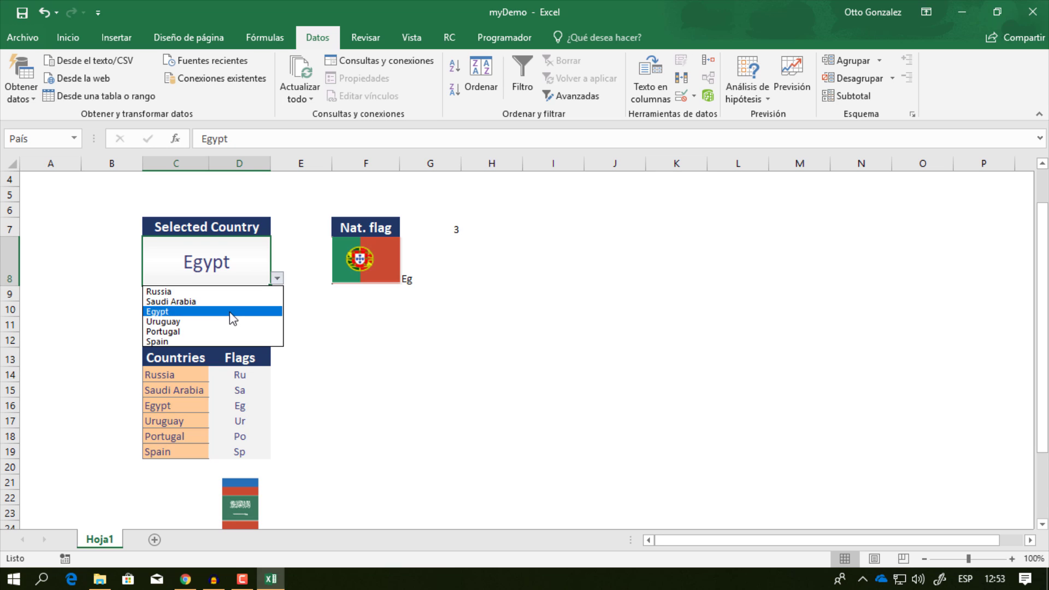
pyautogui.click(226, 331)
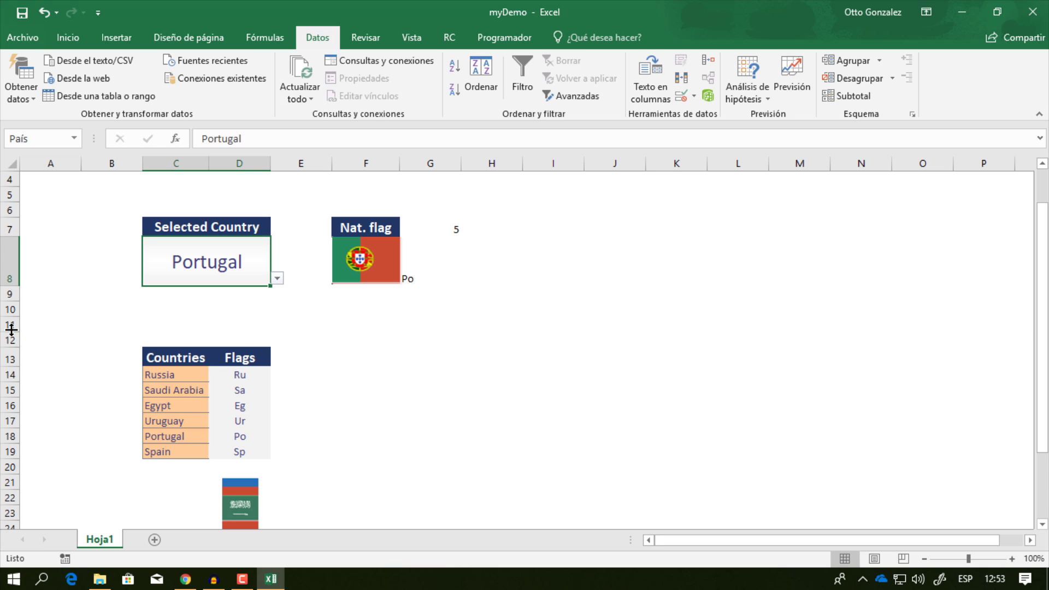
# Undo the row 11 resize, save and close myDemo, and open the Russia Flag Demo workbook.
pyautogui.moveTo(10, 332); pyautogui.dragTo(8, 394)
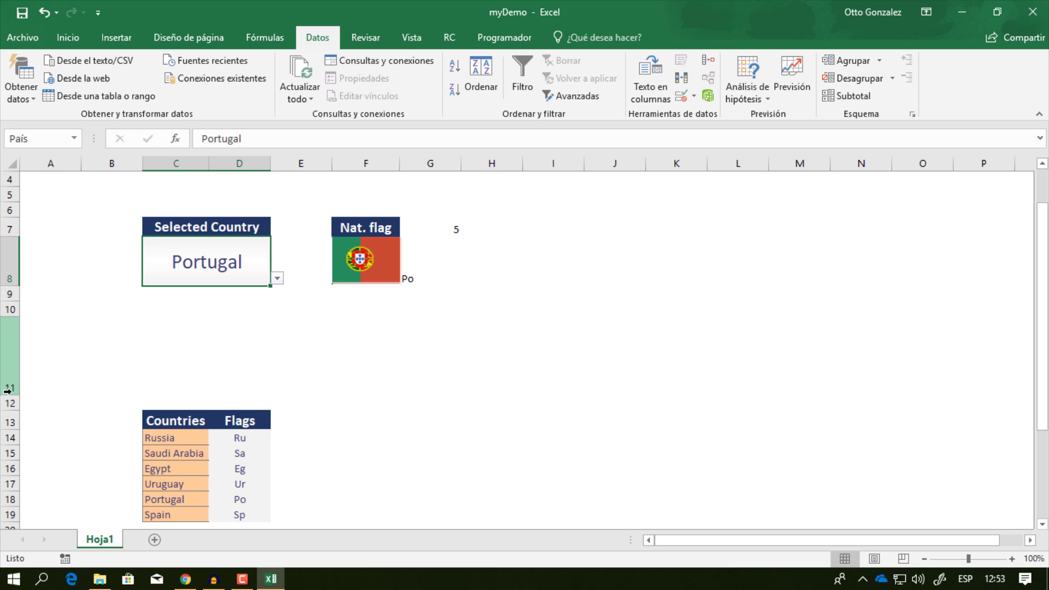
pyautogui.hotkey('ctrl', 'z')
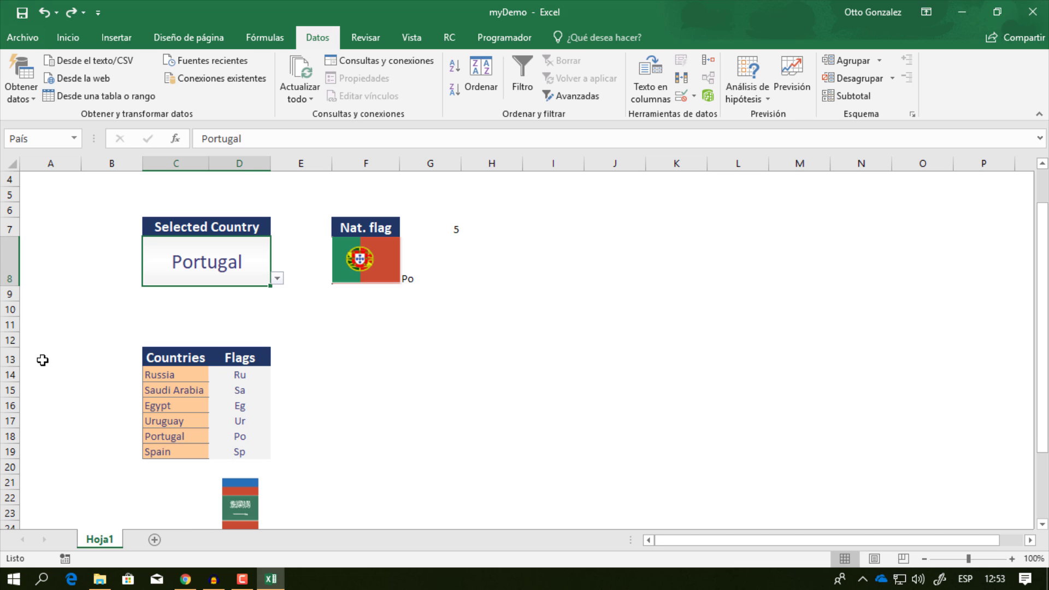
pyautogui.scroll(-1, 260, 427)
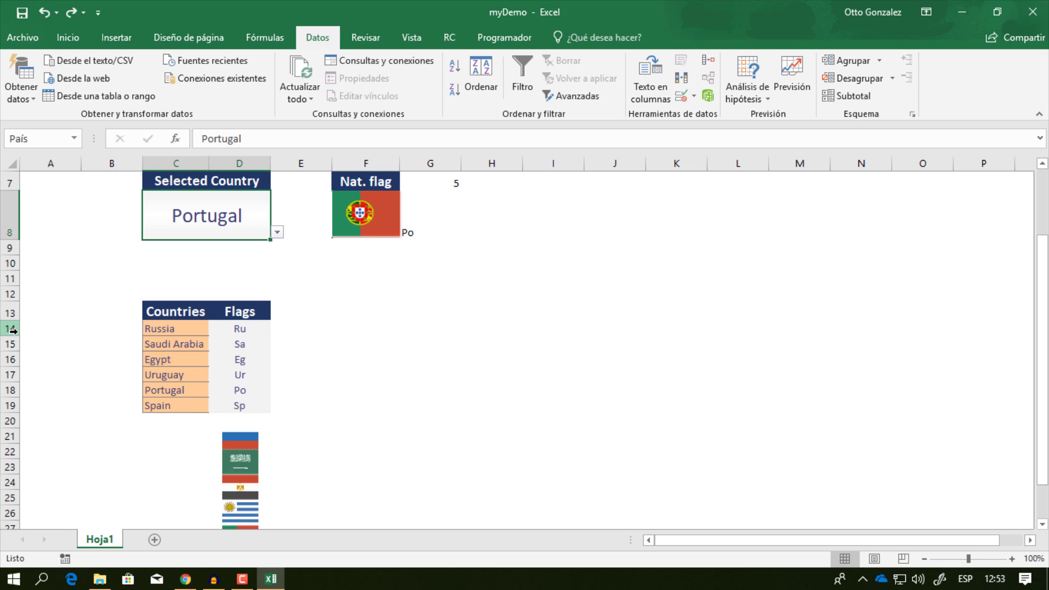
pyautogui.click(22, 12)
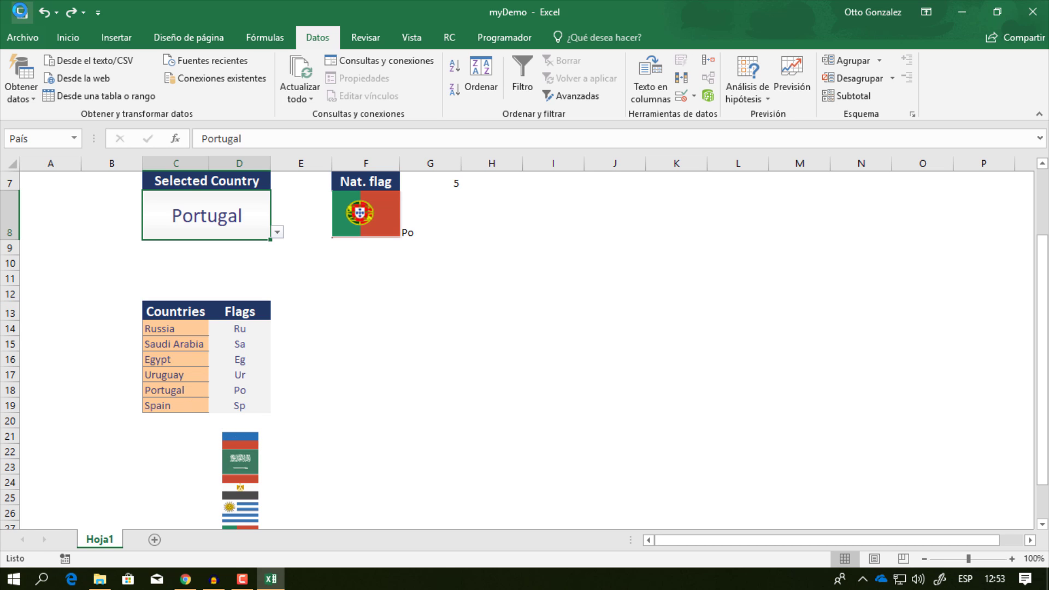
pyautogui.click(1032, 12)
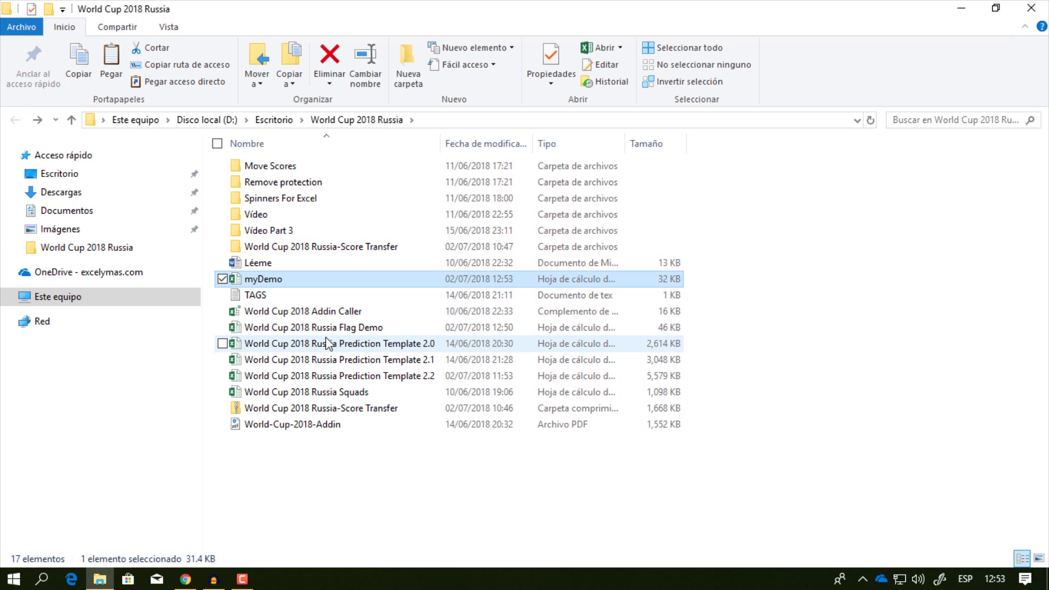
pyautogui.doubleClick(339, 327)
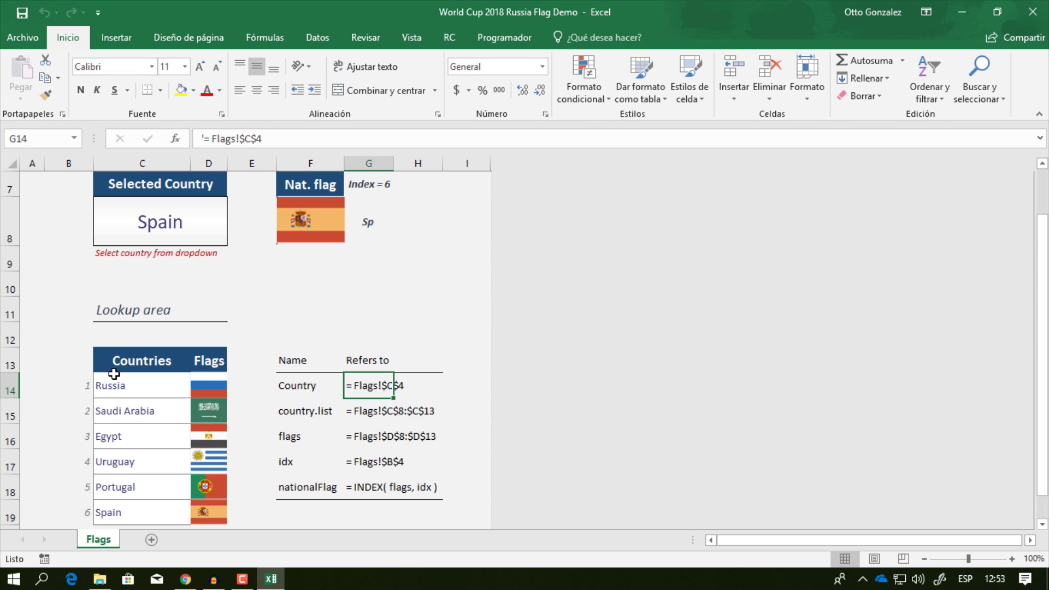
# Check the Flag Demo's row 14 height (24.75) and column D width (6.14) without changing them.
pyautogui.rightClick(7, 389)
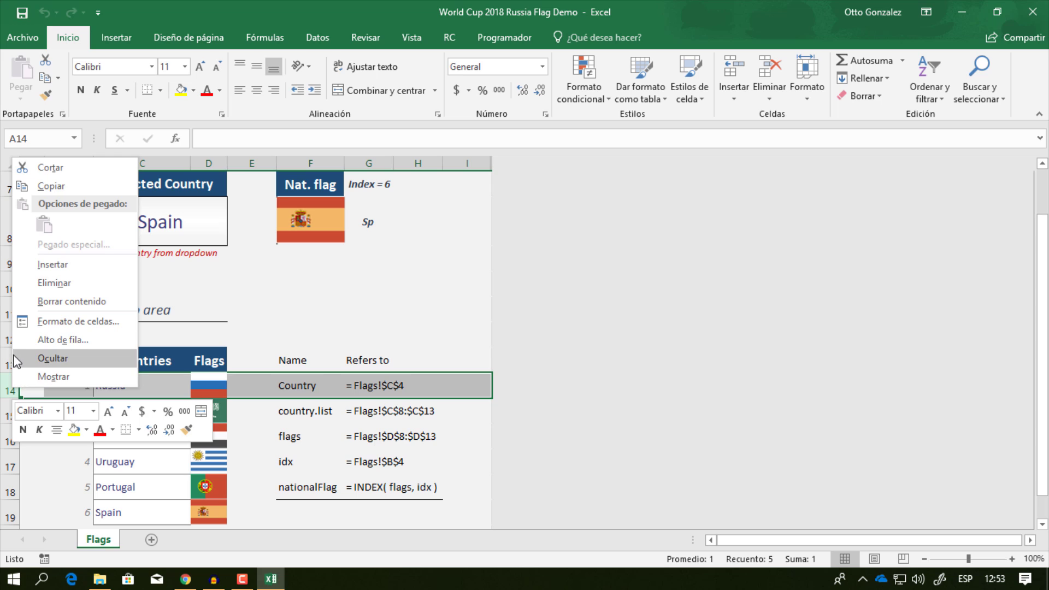
pyautogui.click(28, 342)
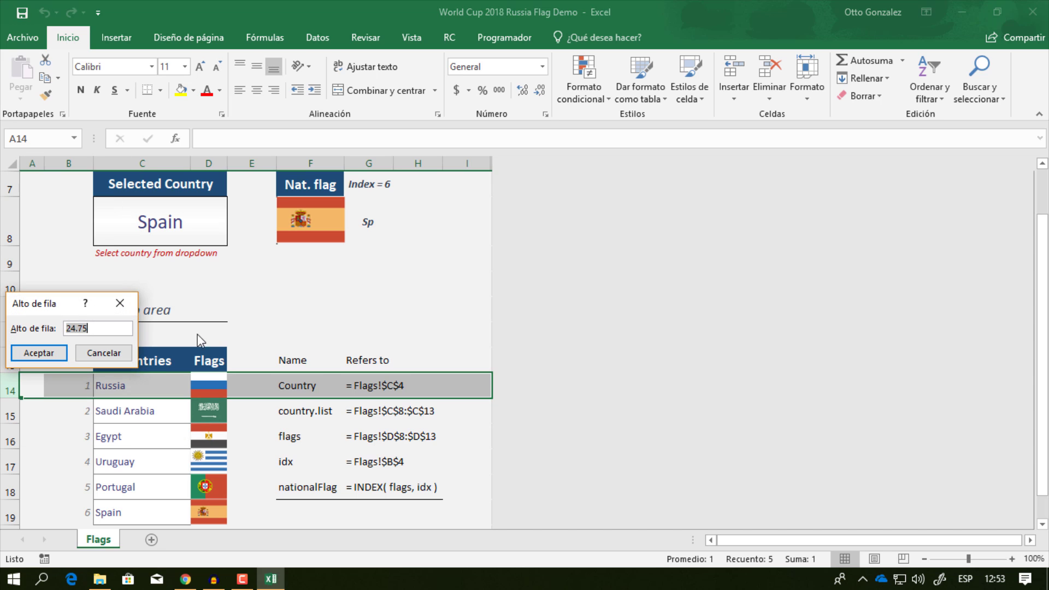
pyautogui.press('Return')
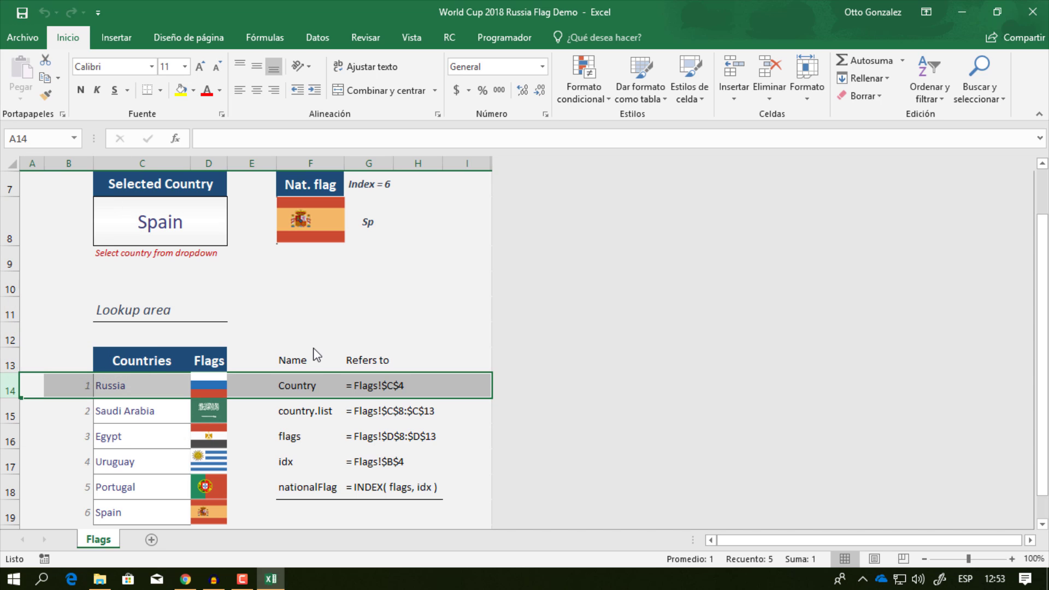
pyautogui.rightClick(212, 163)
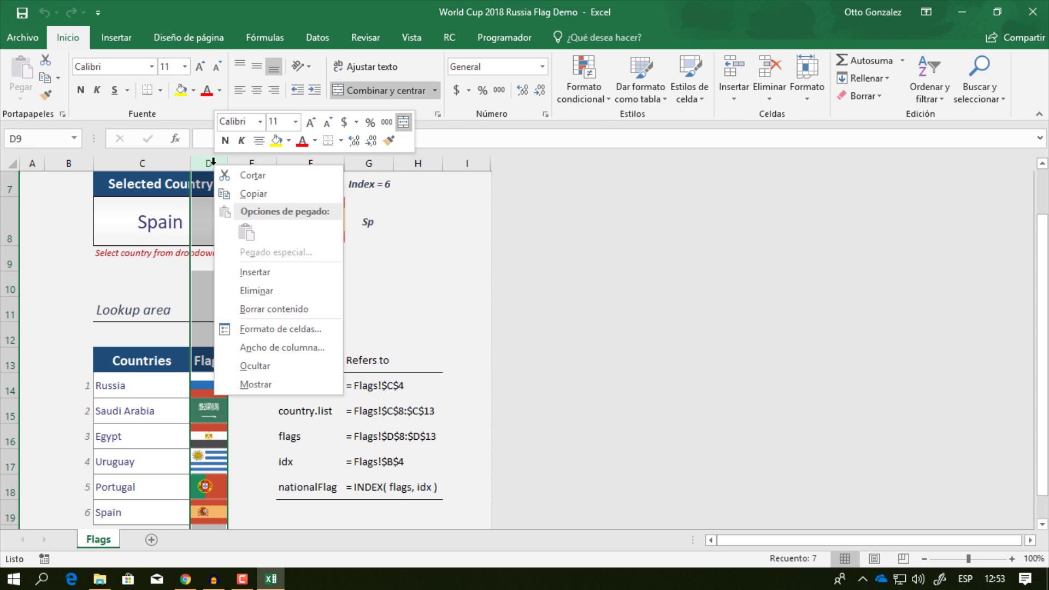
pyautogui.click(243, 350)
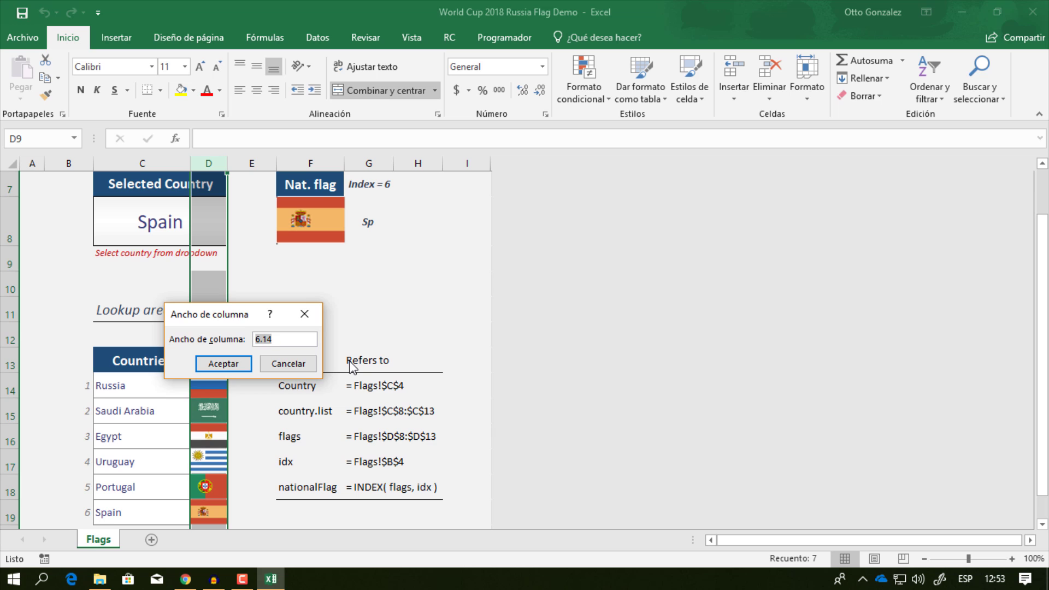
pyautogui.press('Return')
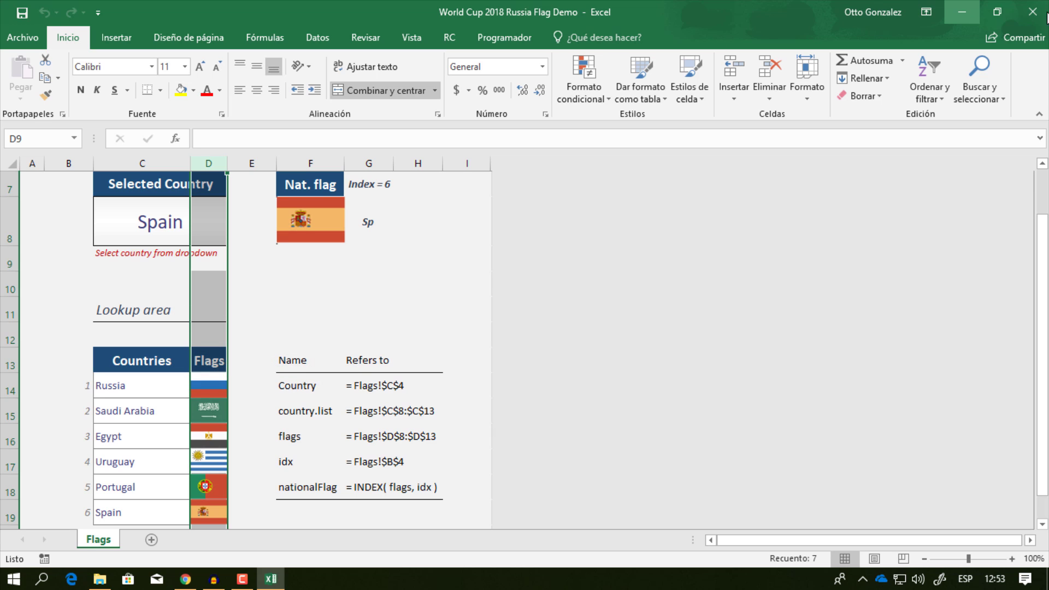
# Close the Flag Demo without saving and reopen the myDemo workbook.
pyautogui.click(1046, 13)
pyautogui.press('n')
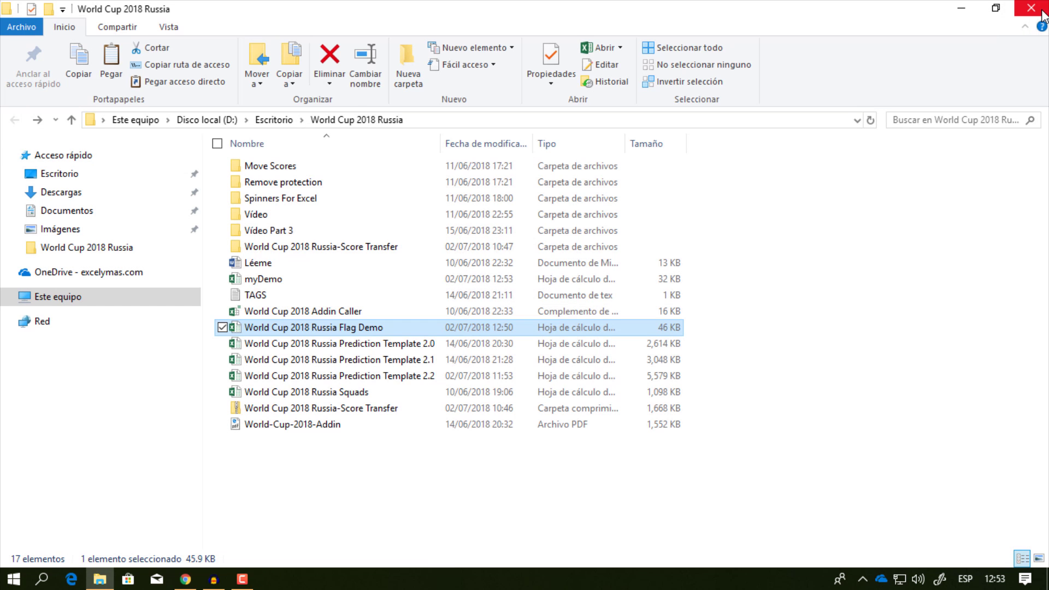
pyautogui.click(271, 280)
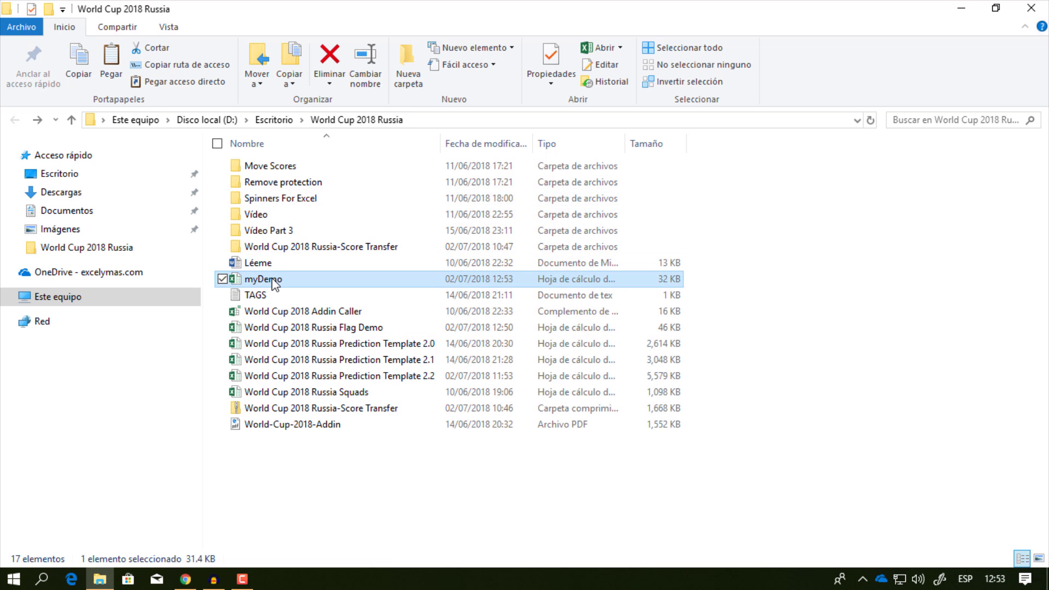
pyautogui.doubleClick(268, 280)
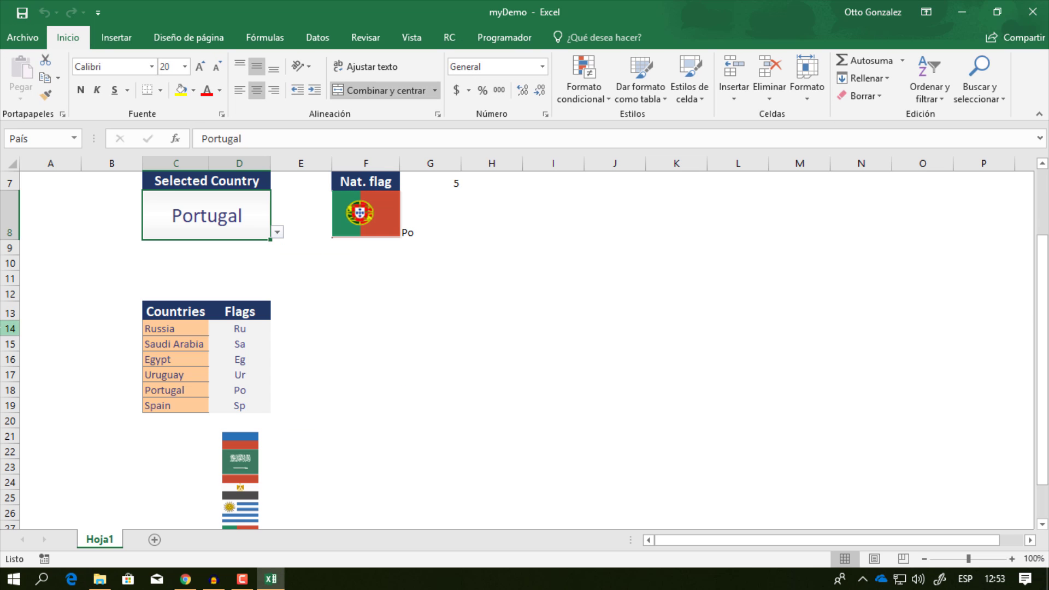
# Set the height of rows 12–19 to 24.75.
pyautogui.click(13, 299)
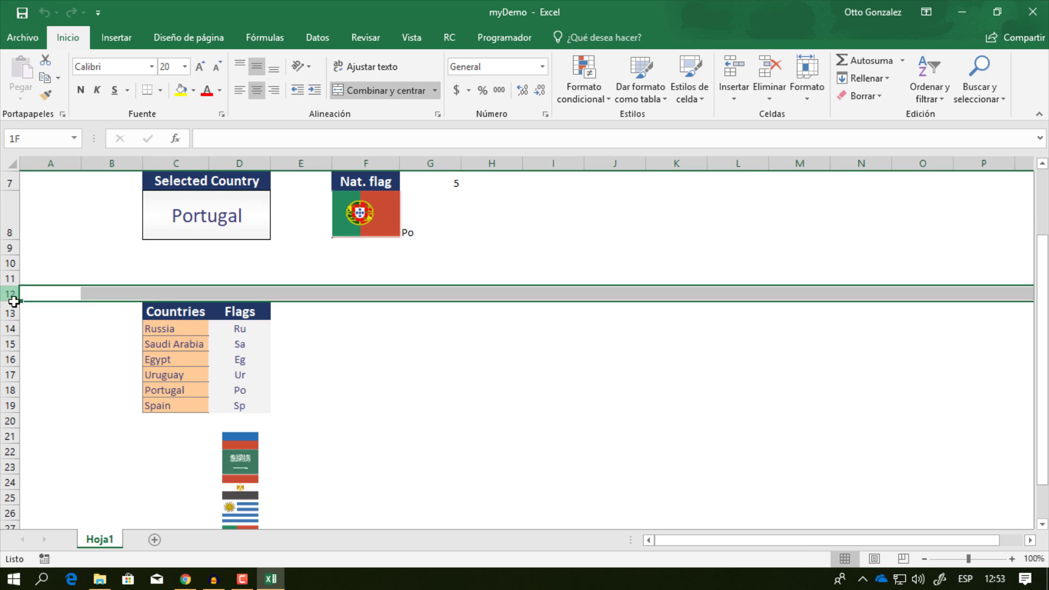
pyautogui.moveTo(14, 301); pyautogui.dragTo(4, 407)
pyautogui.rightClick(3, 407)
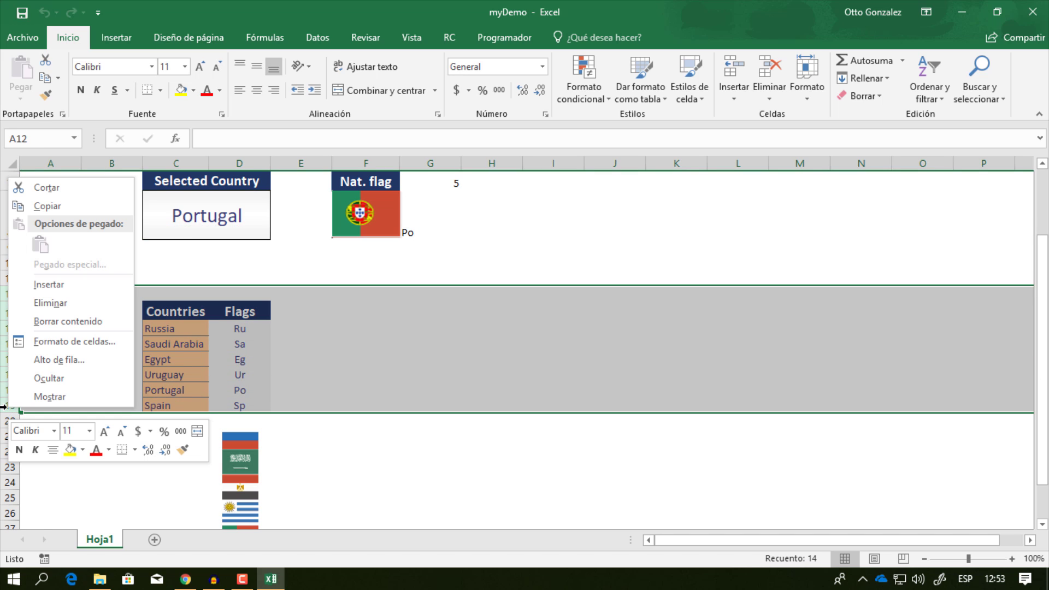
pyautogui.click(25, 359)
pyautogui.write('24.75')
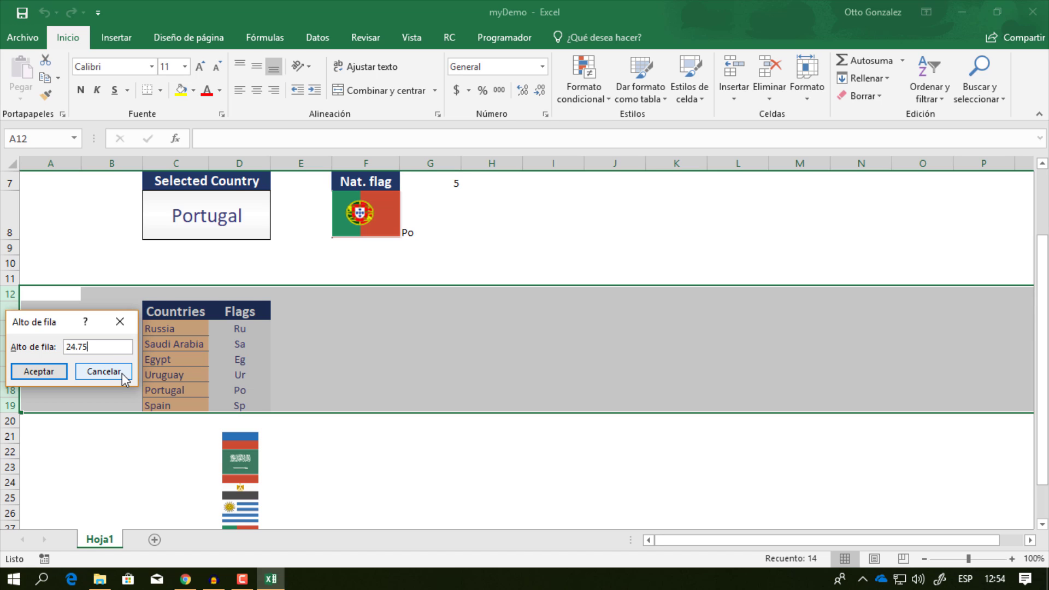
pyautogui.press('Return')
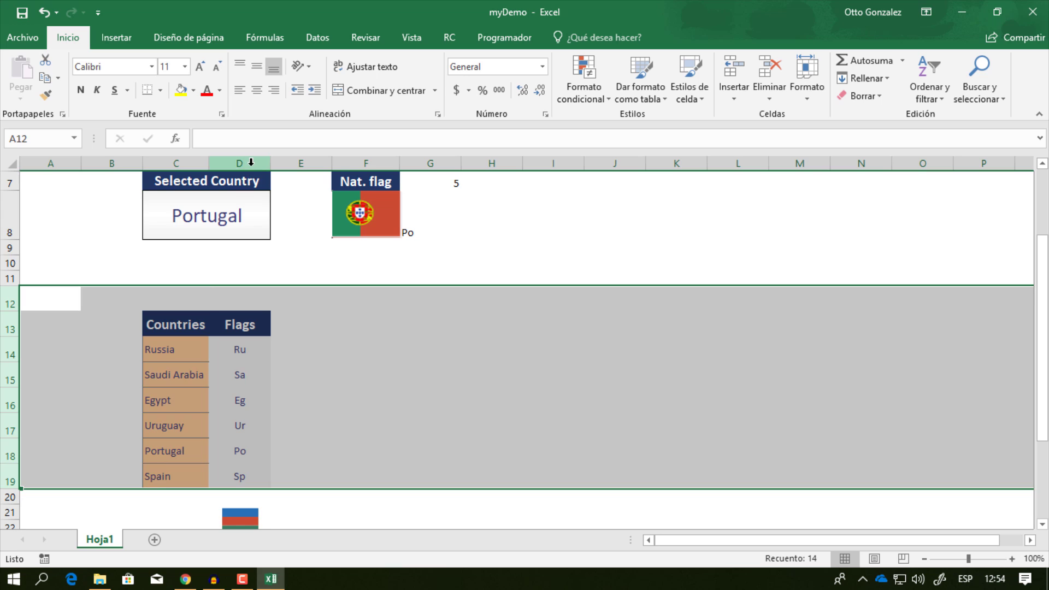
# Narrow column D to a width of 6.14.
pyautogui.click(251, 162)
pyautogui.rightClick(251, 162)
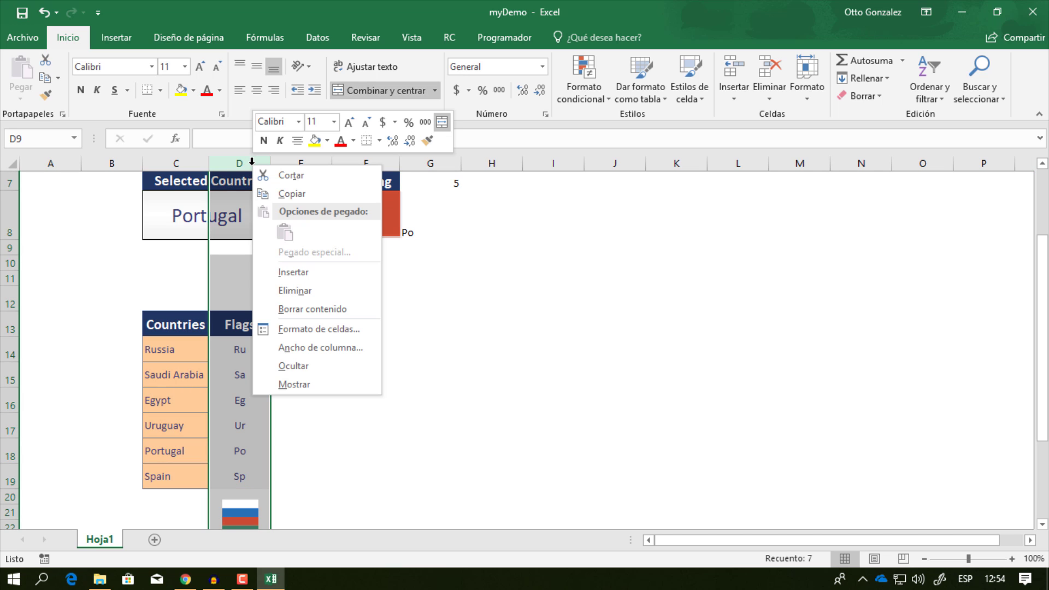
pyautogui.click(285, 348)
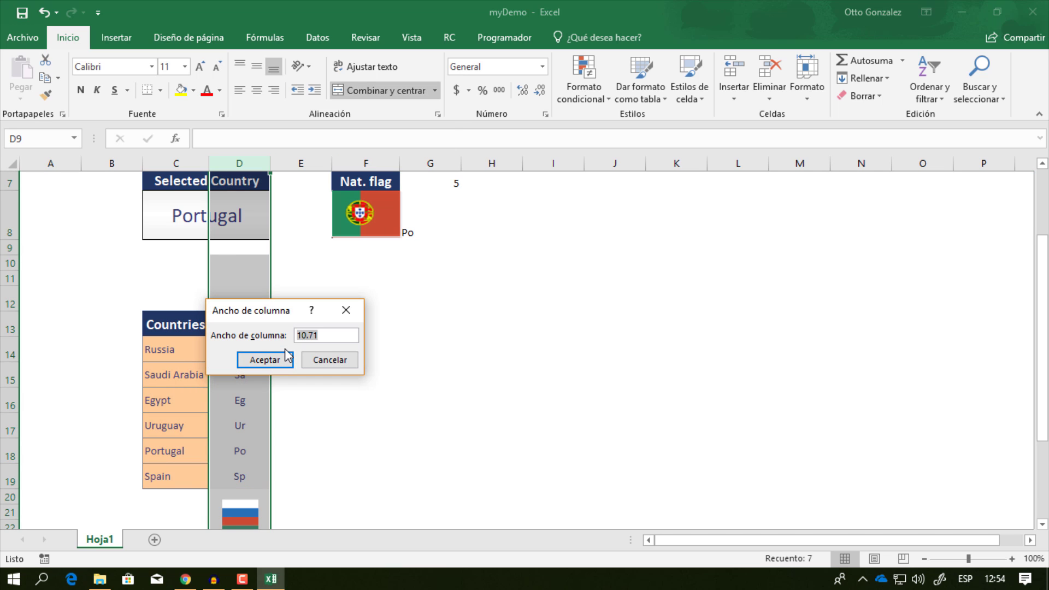
pyautogui.write('6.14')
pyautogui.click(285, 352)
pyautogui.click(302, 369)
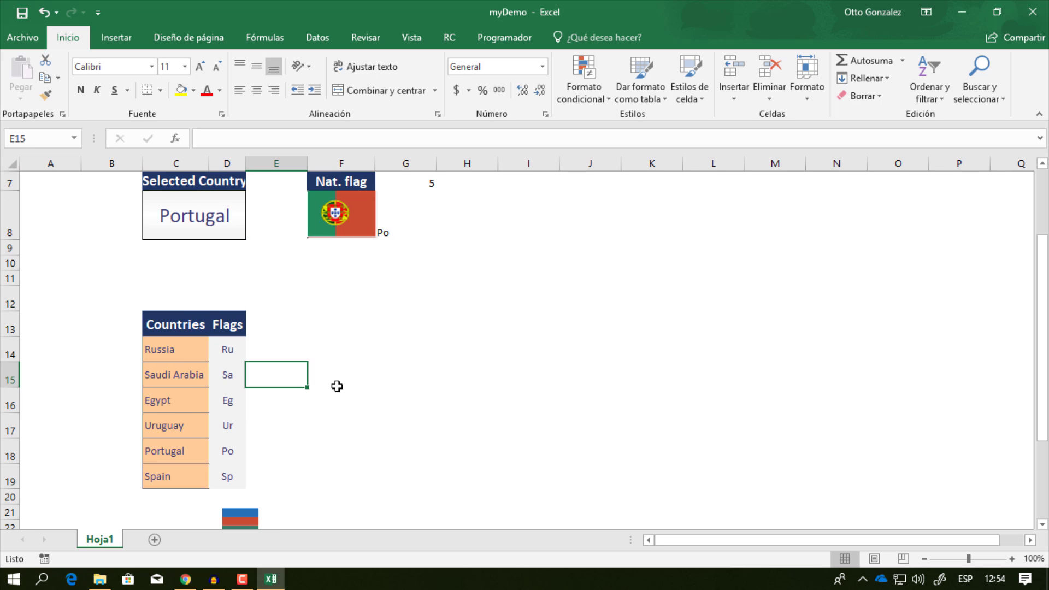
pyautogui.scroll(-2, 337, 386)
# Link the Nat. flag picture to =BanderaNacional through the formula bar.
pyautogui.scroll(2, 337, 386)
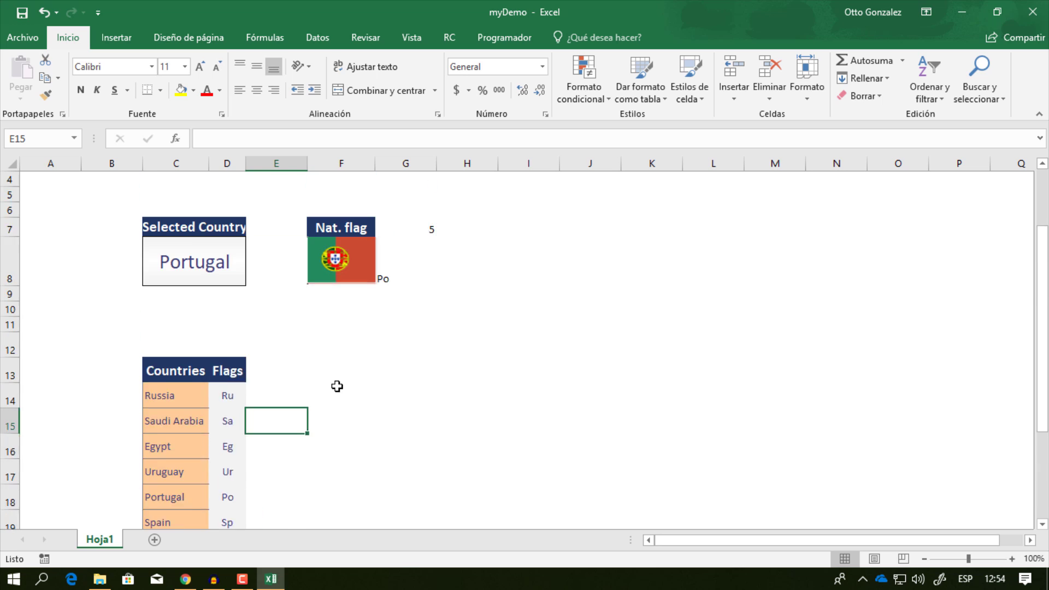
pyautogui.scroll(2, 338, 387)
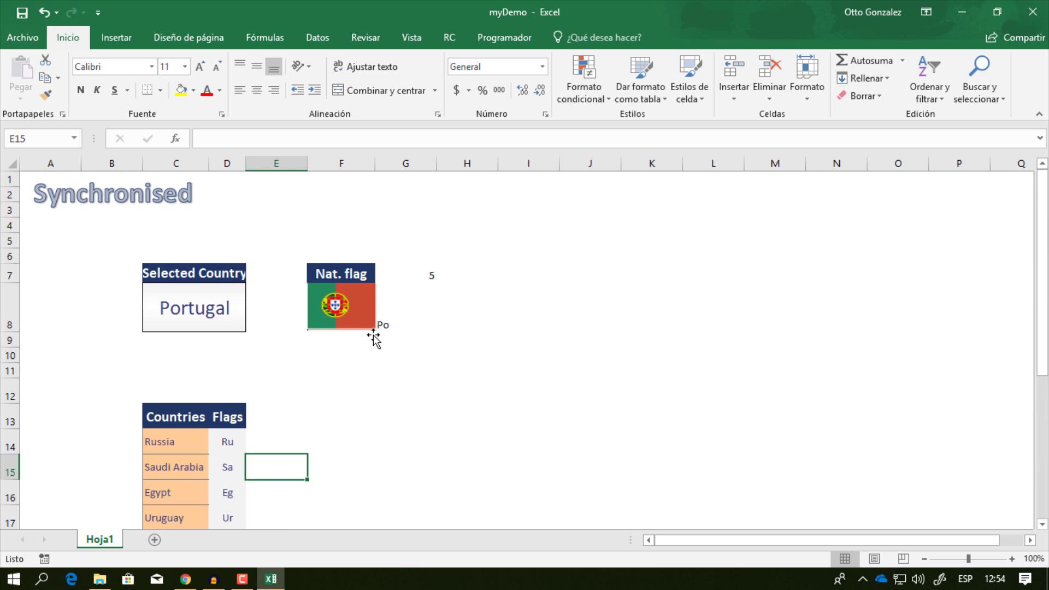
pyautogui.click(345, 307)
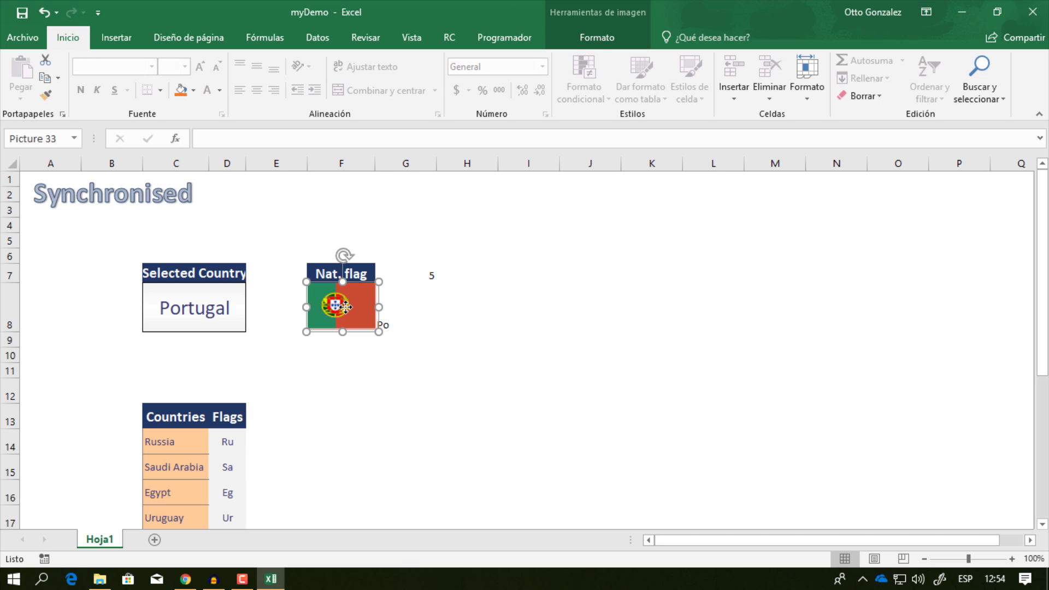
pyautogui.click(301, 138)
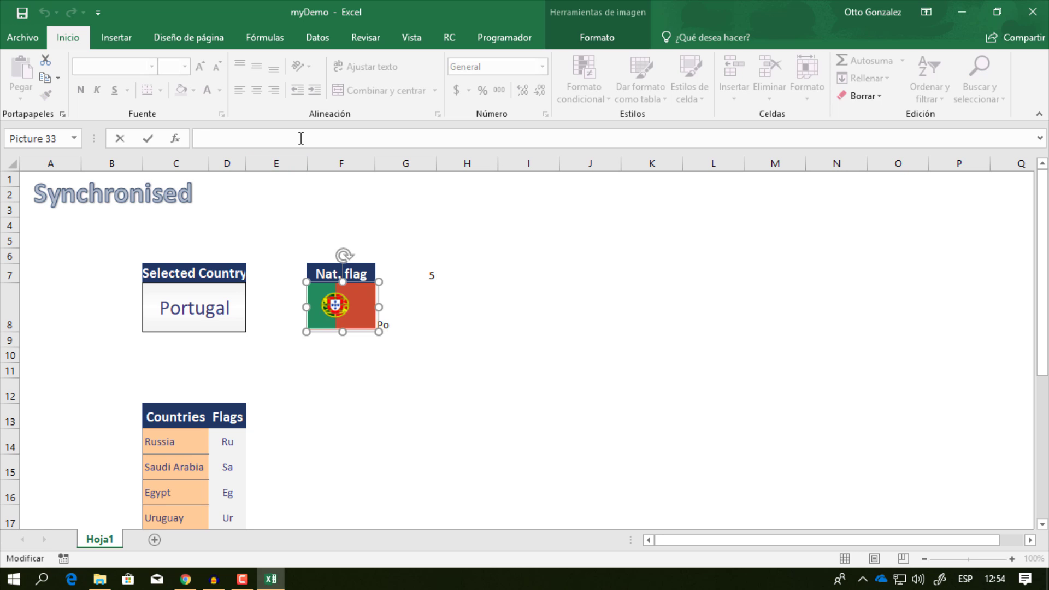
pyautogui.write('=BA')
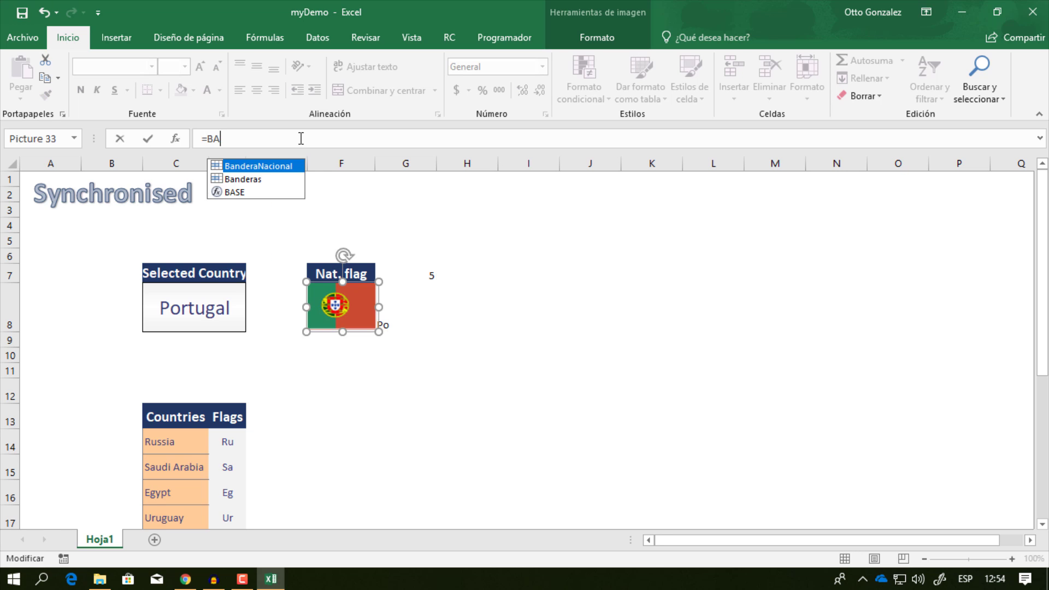
pyautogui.press('Tab')
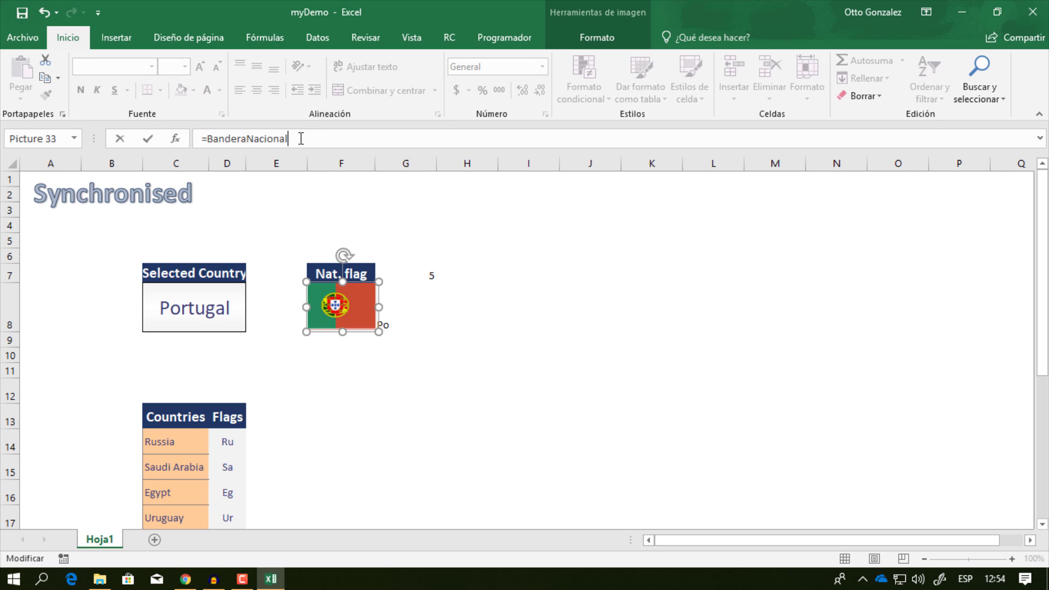
pyautogui.press('Return')
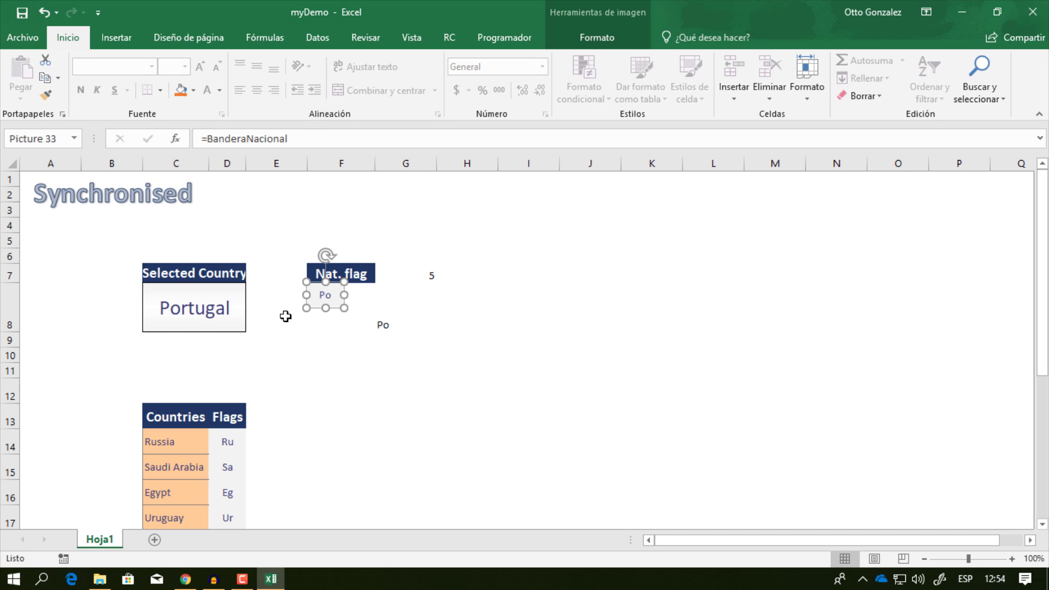
pyautogui.click(306, 364)
# Switch the selected country in C8 to Spain, then to Russia.
pyautogui.click(223, 306)
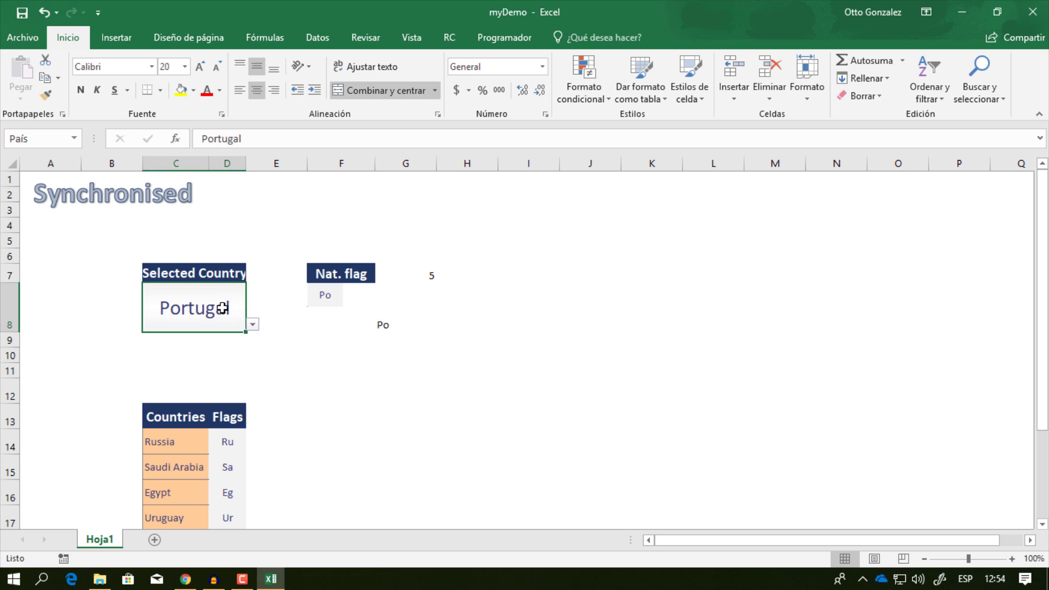
pyautogui.click(252, 325)
pyautogui.click(216, 378)
pyautogui.click(255, 328)
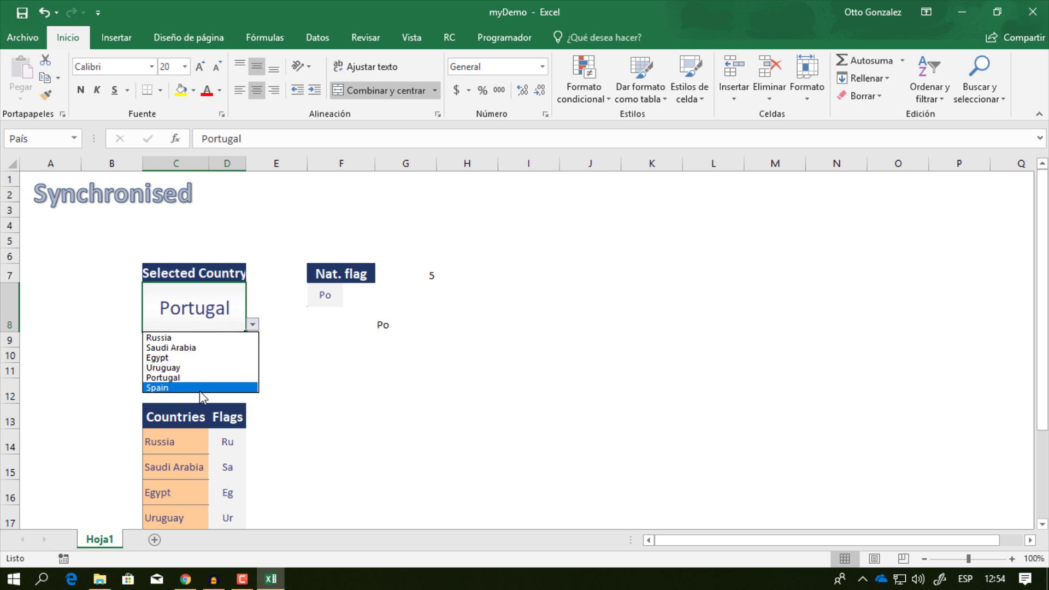
pyautogui.click(199, 390)
pyautogui.click(252, 325)
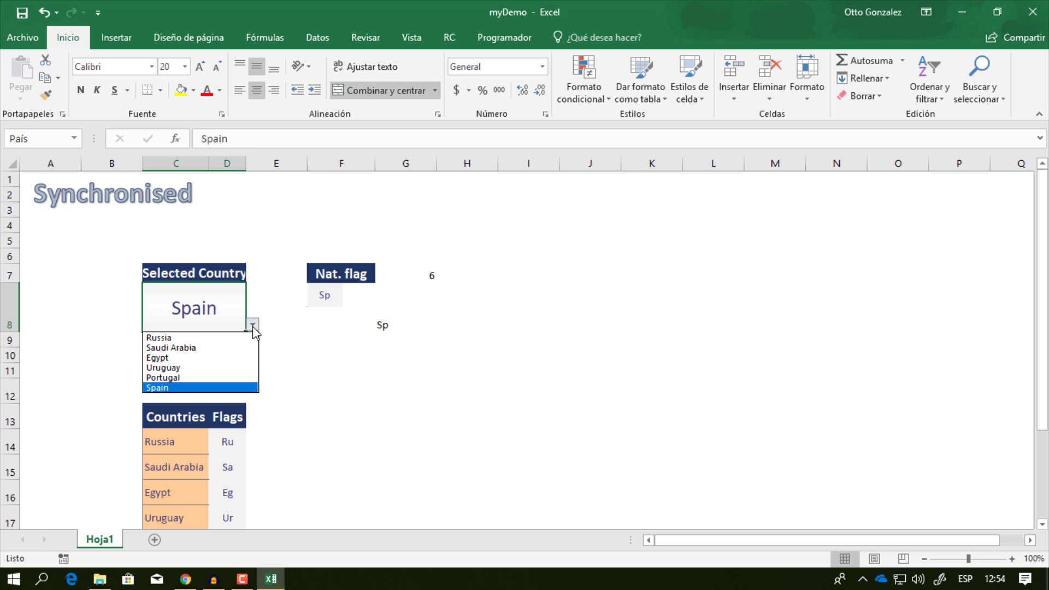
pyautogui.click(219, 337)
pyautogui.scroll(-3, 331, 360)
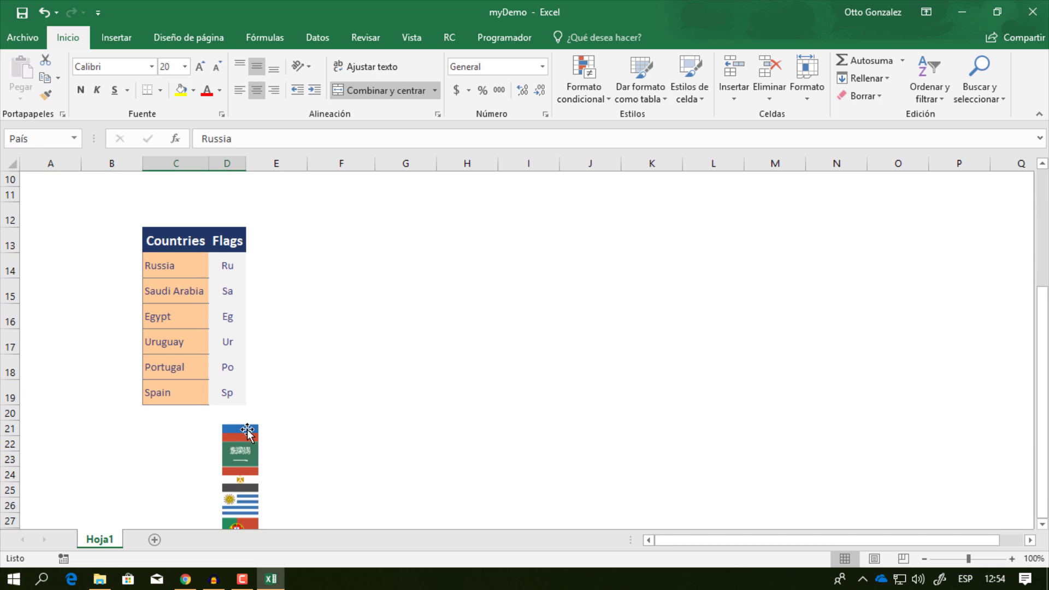
# Select all flag images, excluding the Nat. flag picture and the Synchronised title.
pyautogui.click(243, 435)
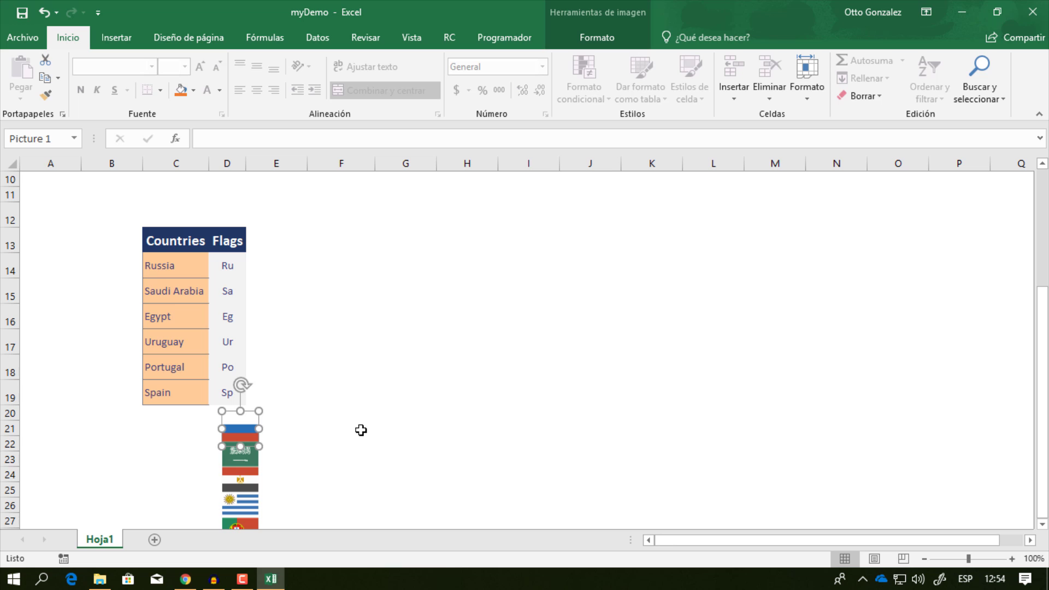
pyautogui.hotkey('ctrl', 'a')
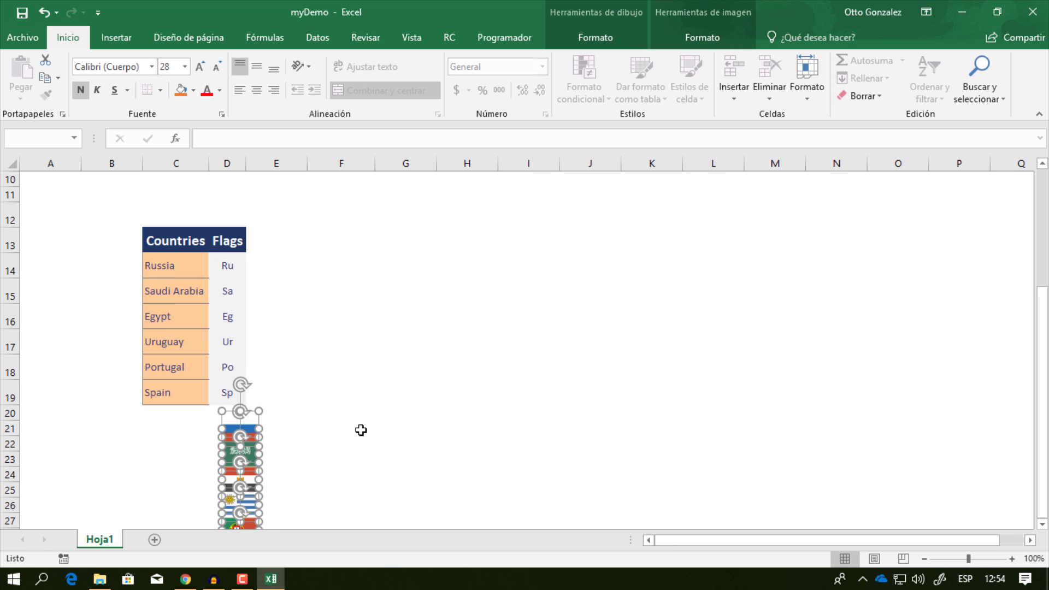
pyautogui.scroll(3, 360, 430)
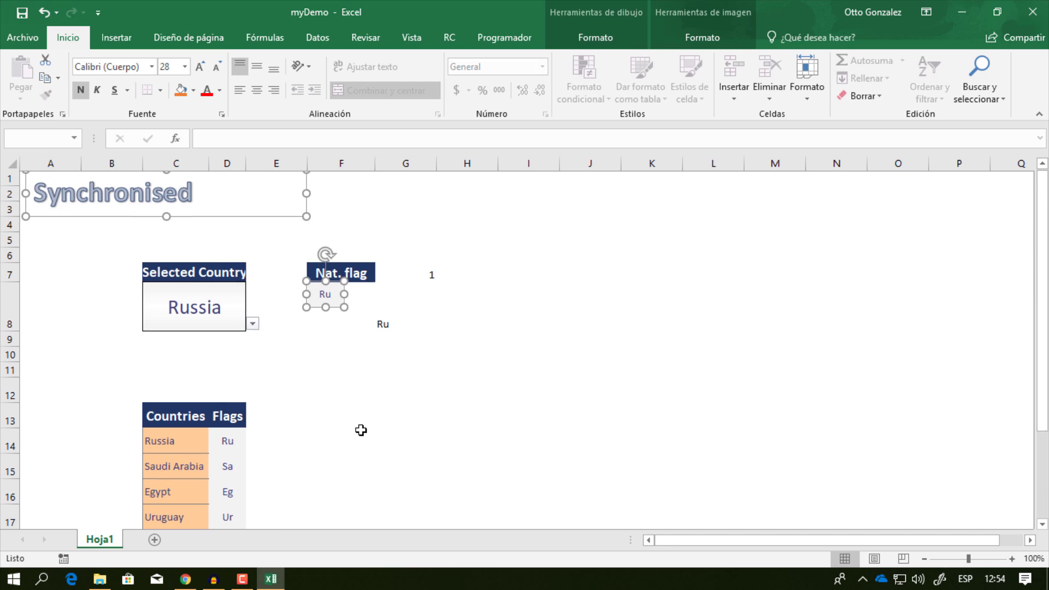
pyautogui.keyDown('ctrl'); pyautogui.click(326, 300); pyautogui.keyUp('ctrl')
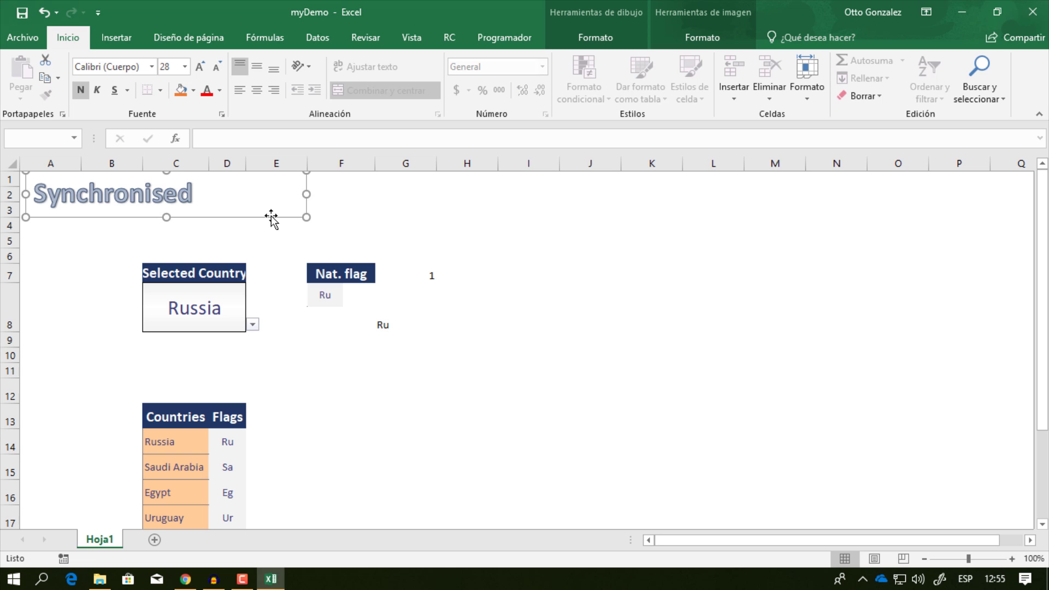
pyautogui.keyDown('ctrl'); pyautogui.click(272, 216); pyautogui.keyUp('ctrl')
pyautogui.scroll(-3, 355, 447)
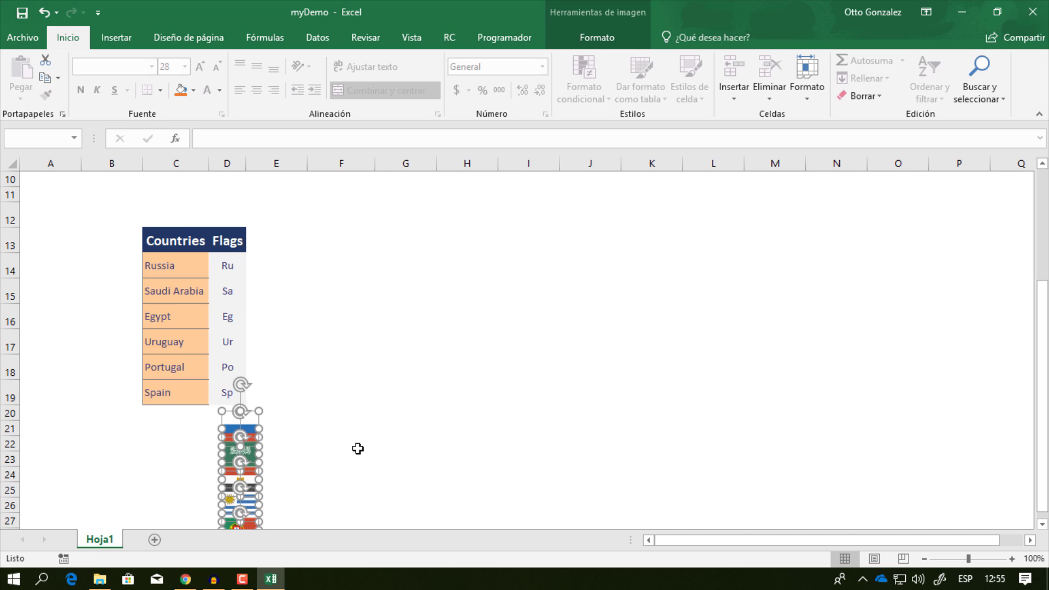
# Move the flag images into the Flags column cells D14:D19 and align them.
pyautogui.moveTo(240, 426); pyautogui.dragTo(231, 263)
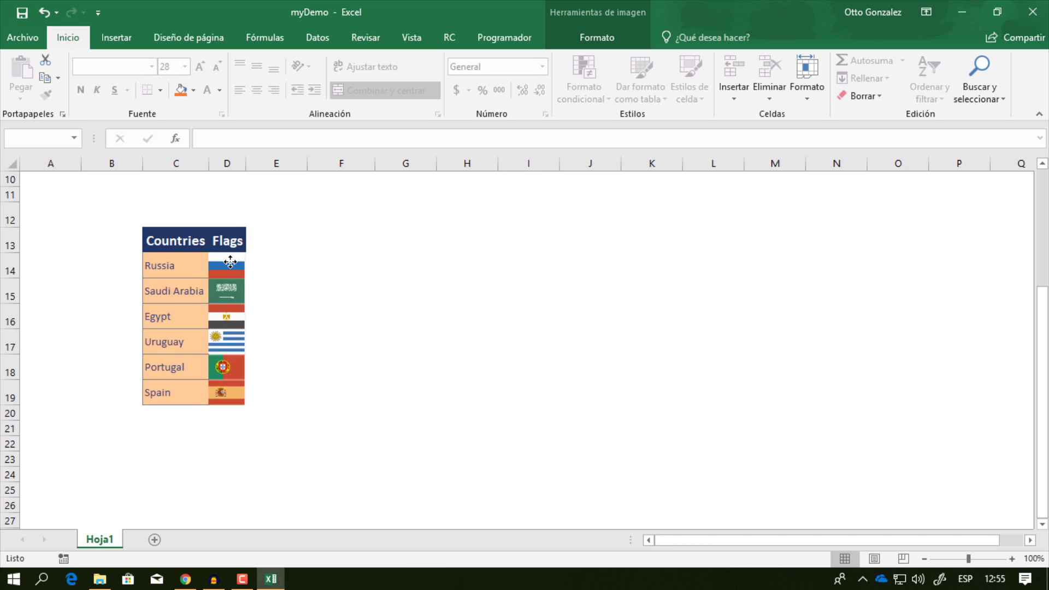
pyautogui.scroll(3, 409, 348)
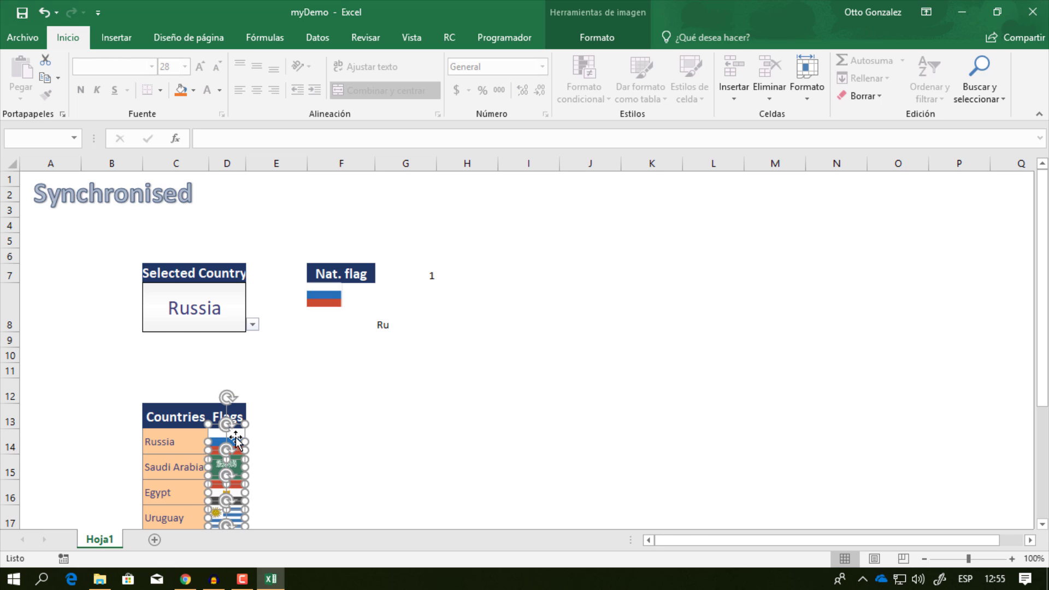
pyautogui.moveTo(236, 437)
pyautogui.mouseDown()
pyautogui.moveTo(378, 420)
pyautogui.moveTo(234, 436)
pyautogui.mouseUp()
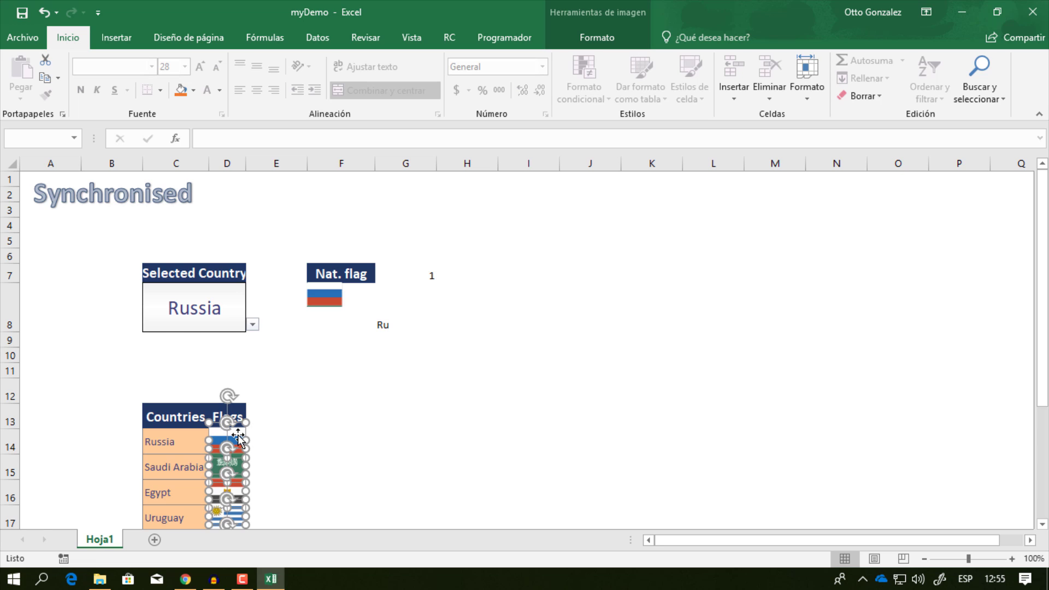
pyautogui.moveTo(239, 438); pyautogui.dragTo(238, 435)
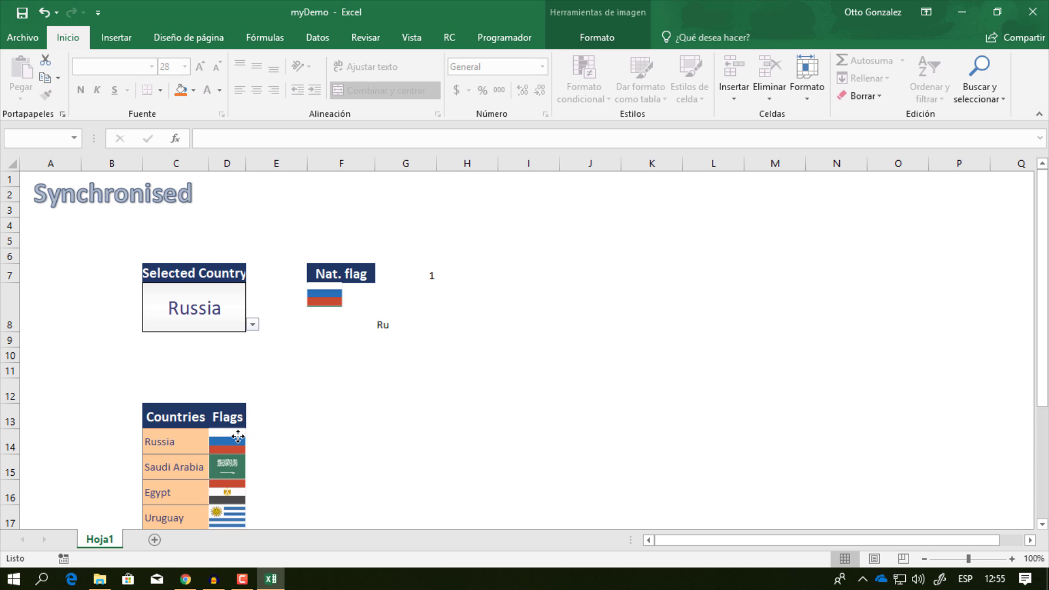
pyautogui.moveTo(237, 436); pyautogui.dragTo(238, 437)
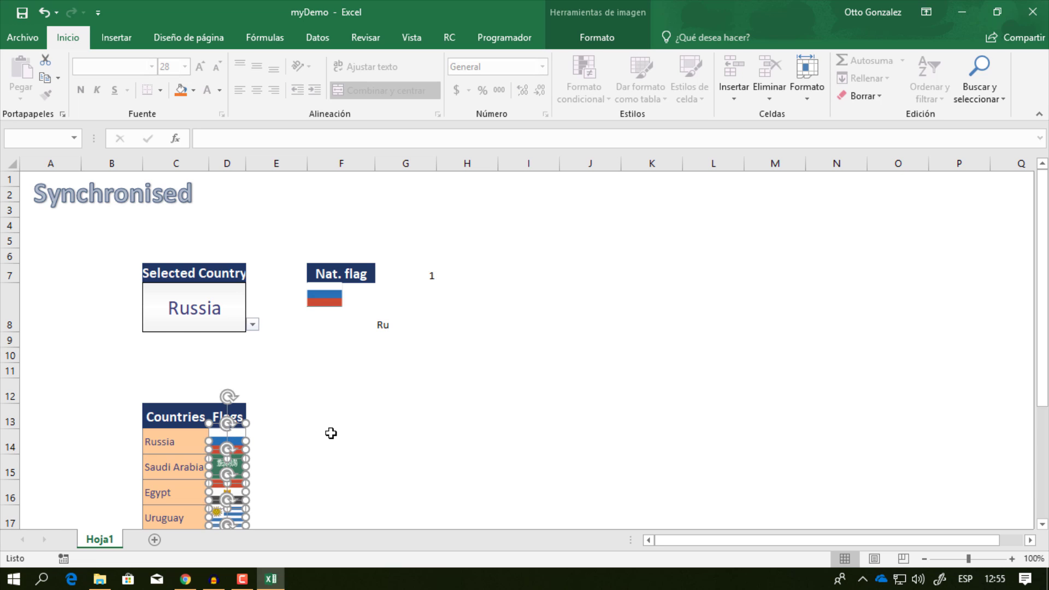
# Choose Egypt as the selected country in C8.
pyautogui.click(209, 331)
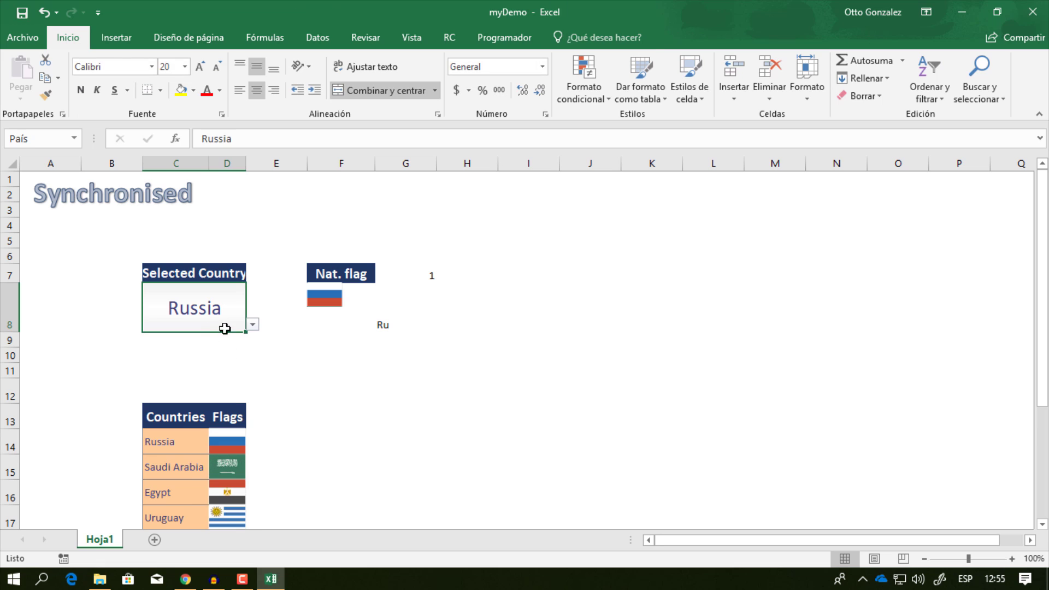
pyautogui.click(254, 326)
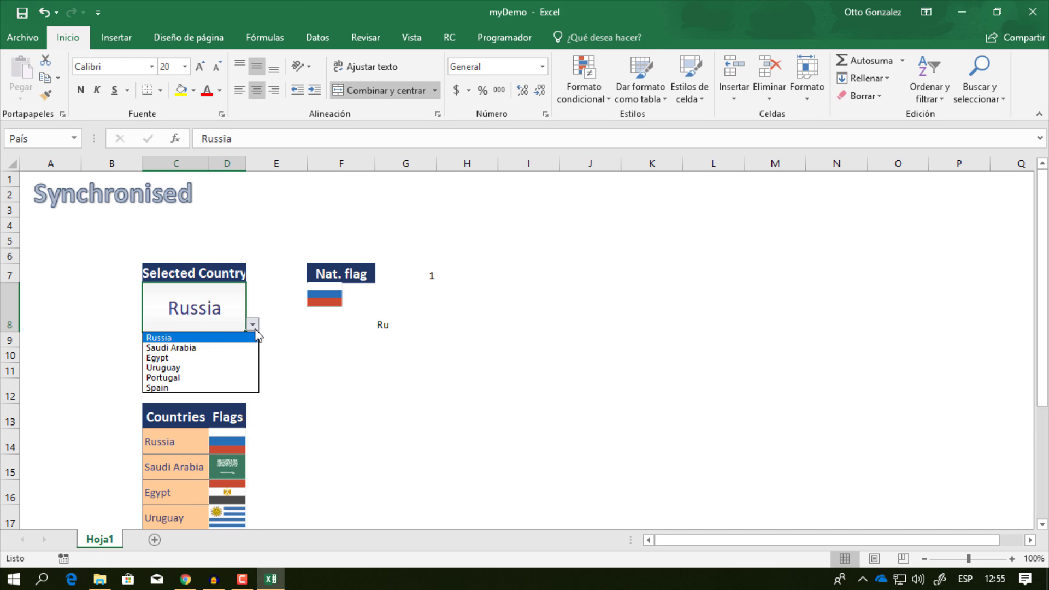
pyautogui.click(192, 359)
# Enlarge the Nat. flag picture by dragging its corner to fill the box.
pyautogui.click(327, 297)
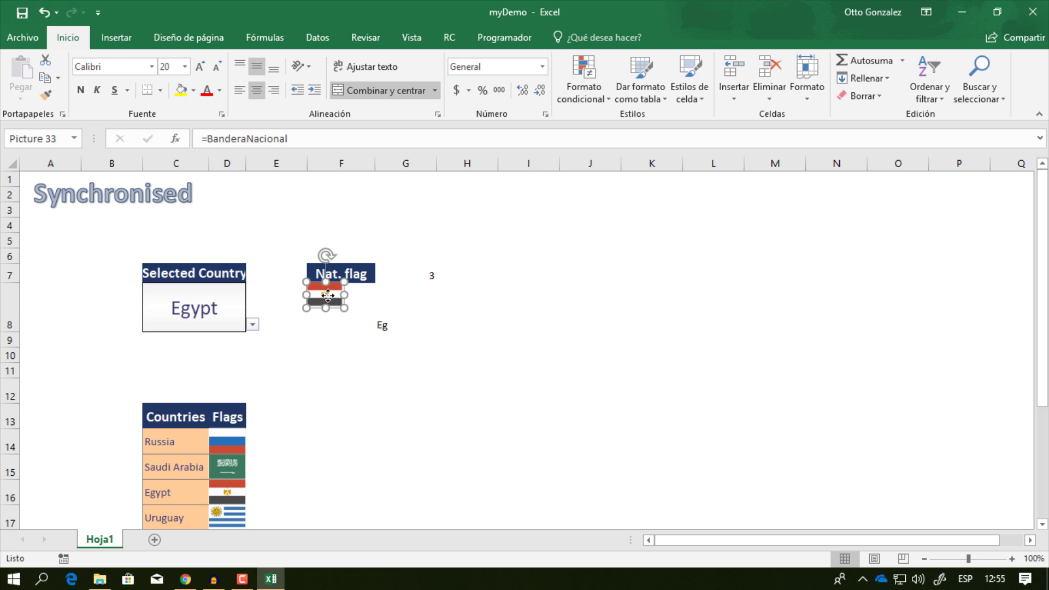
pyautogui.moveTo(344, 308)
pyautogui.mouseDown()
pyautogui.moveTo(373, 322)
pyautogui.moveTo(366, 328)
pyautogui.mouseUp()
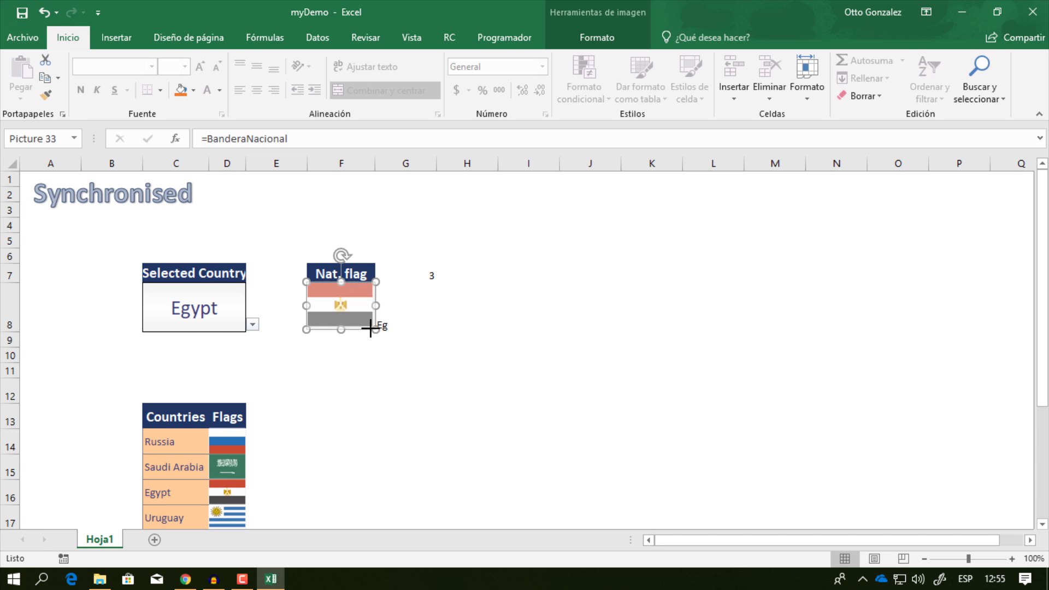
pyautogui.click(351, 356)
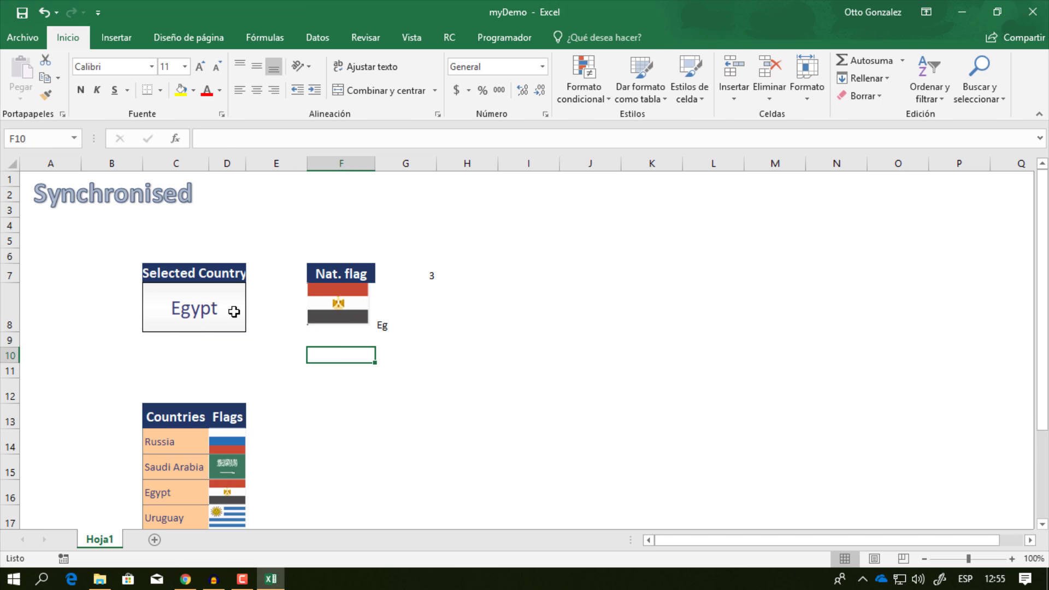
# Switch the selected country to Portugal, then to Spain.
pyautogui.click(209, 309)
pyautogui.click(252, 324)
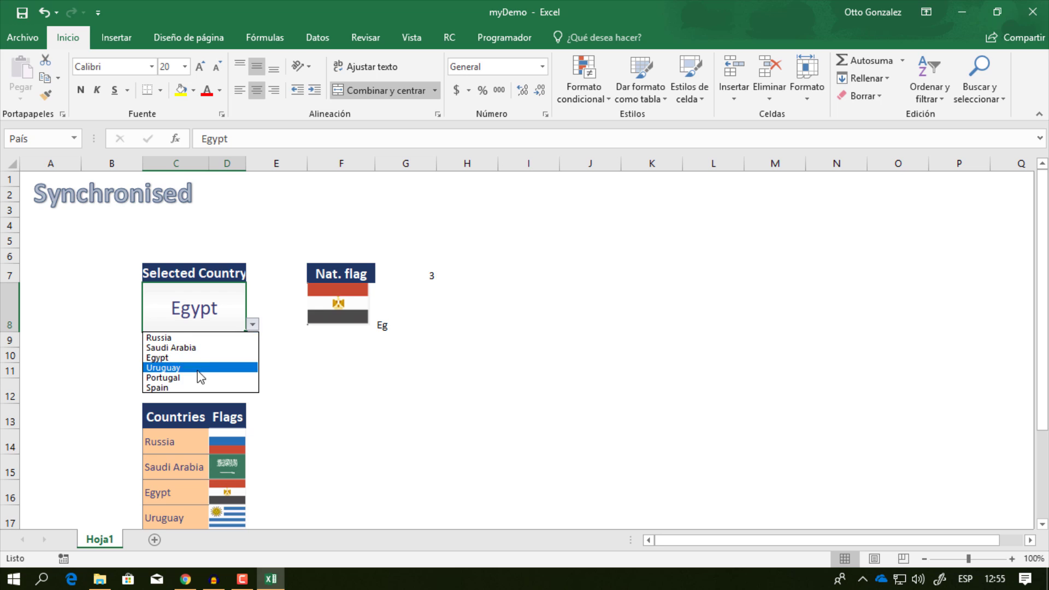
pyautogui.click(198, 374)
pyautogui.click(252, 324)
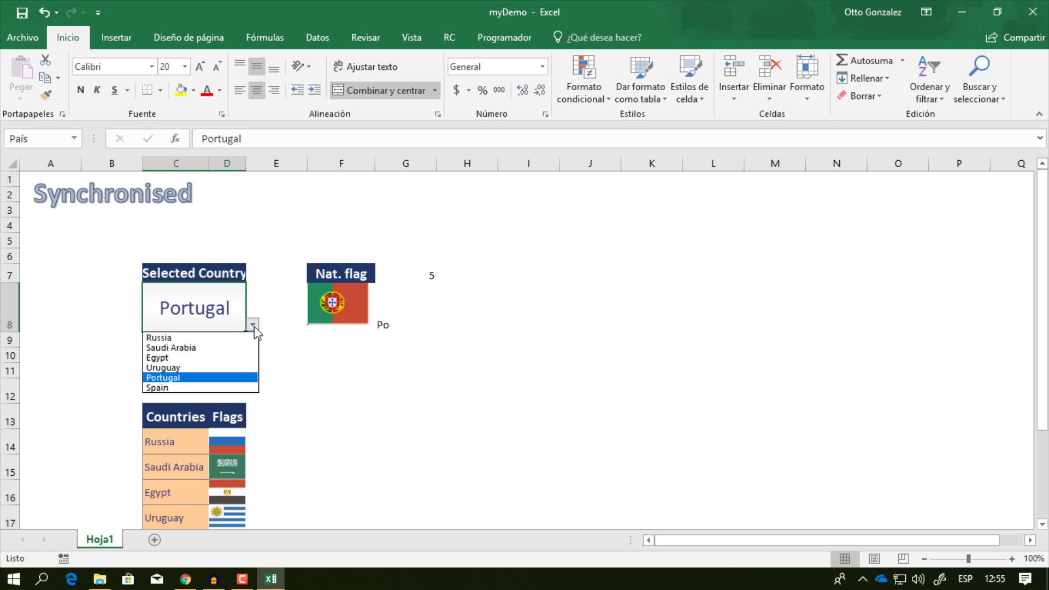
pyautogui.click(182, 389)
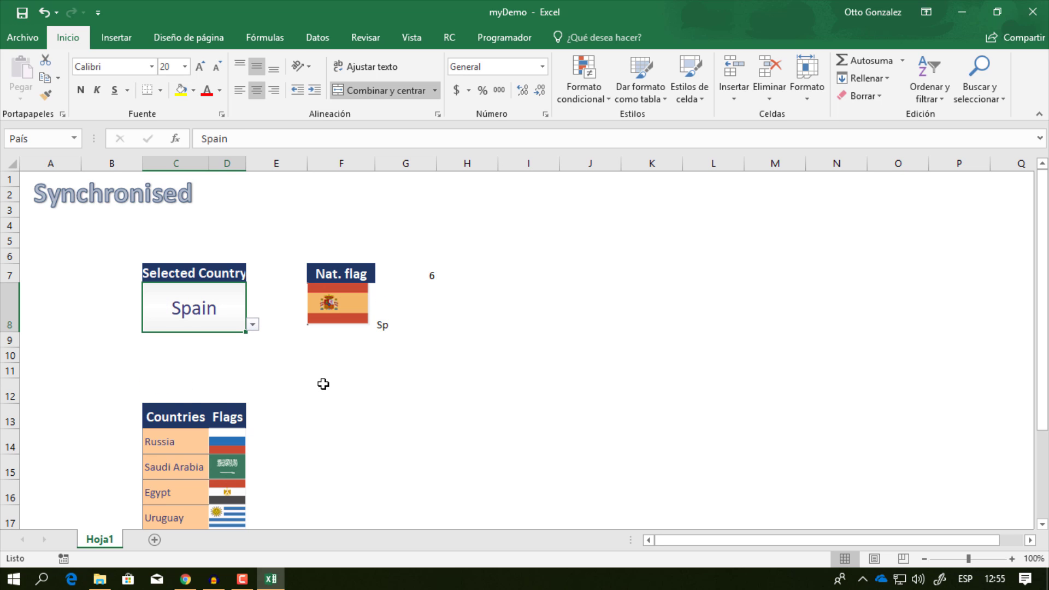
pyautogui.scroll(-1, 323, 382)
pyautogui.scroll(-1, 323, 385)
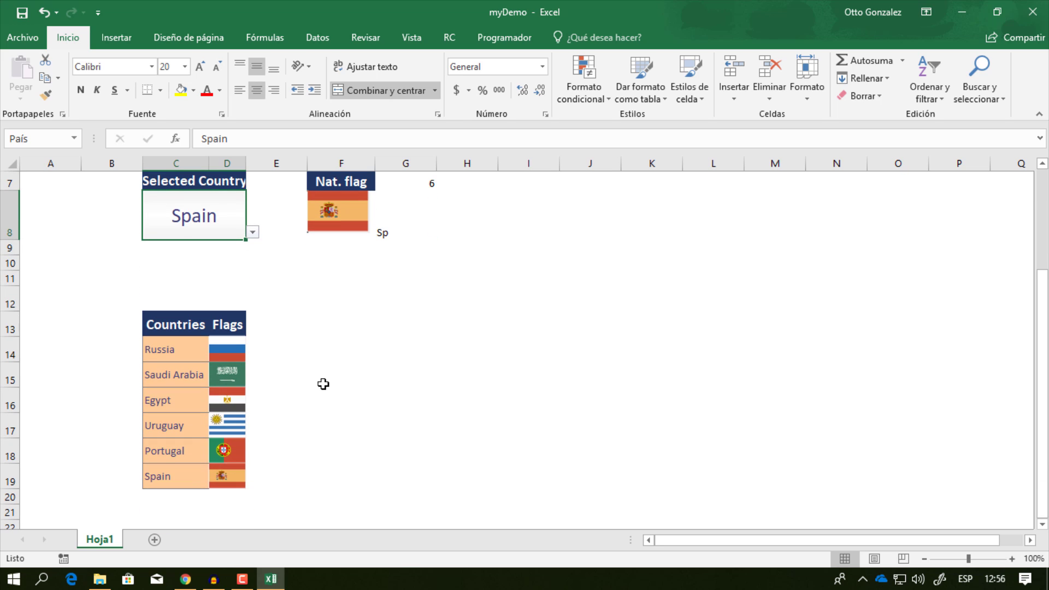